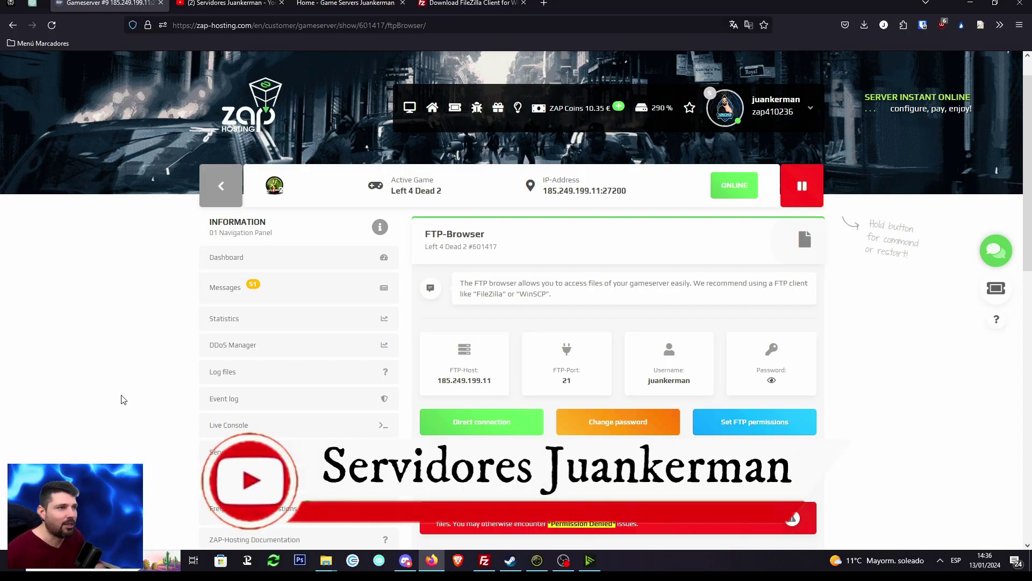
- Look through the playlists of the Servidores Juankerman YouTube channel
key(ctrl+Tab)
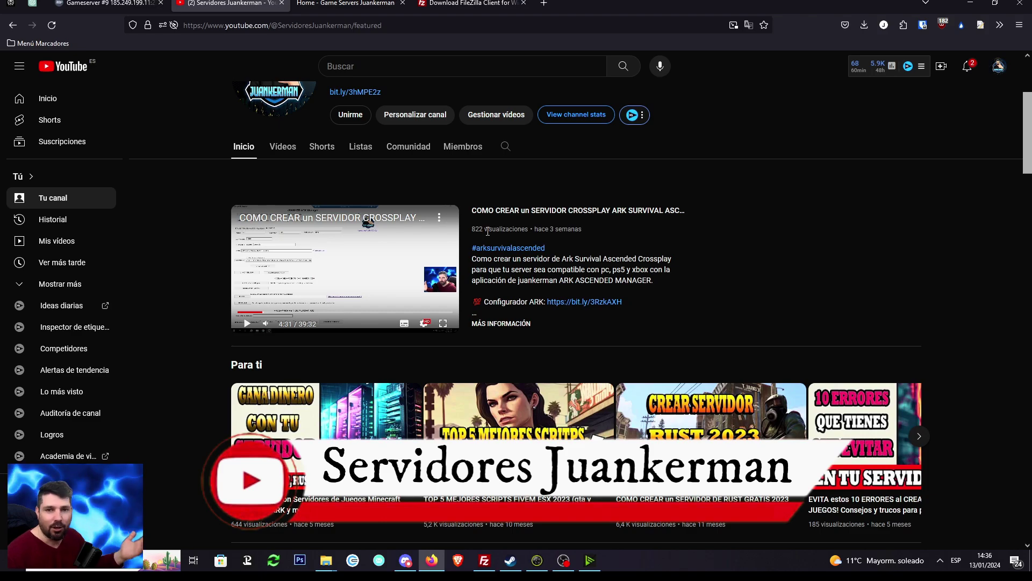
scroll(490, 229, up, 3)
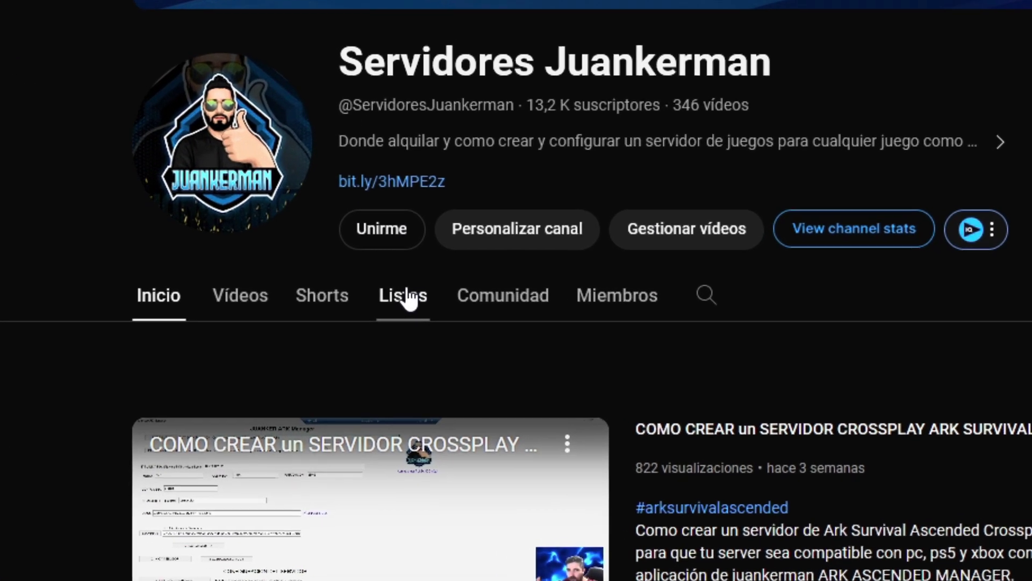
click(402, 295)
scroll(467, 355, down, 3)
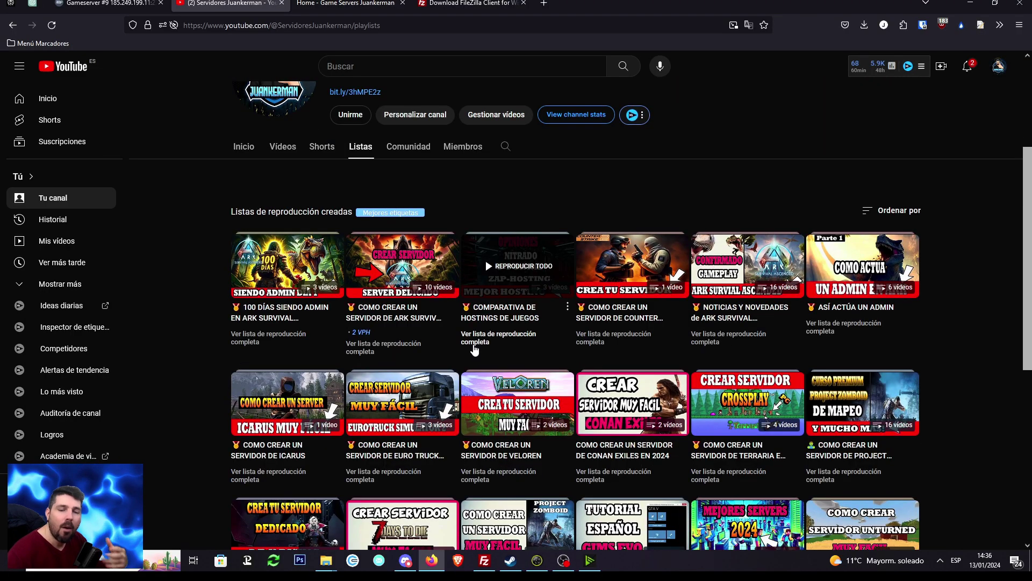
scroll(591, 349, down, 2)
scroll(646, 352, up, 3)
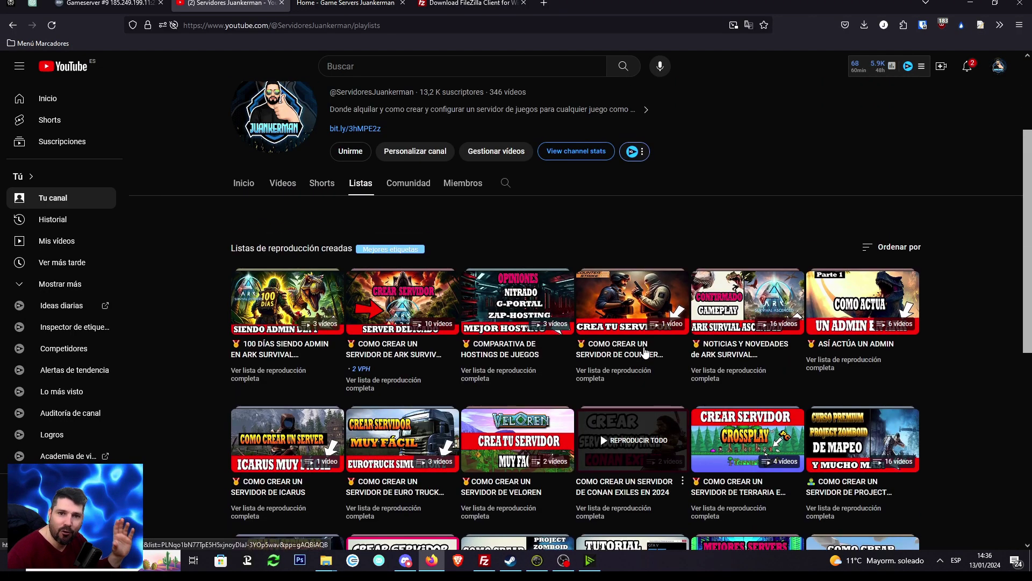
scroll(645, 352, up, 2)
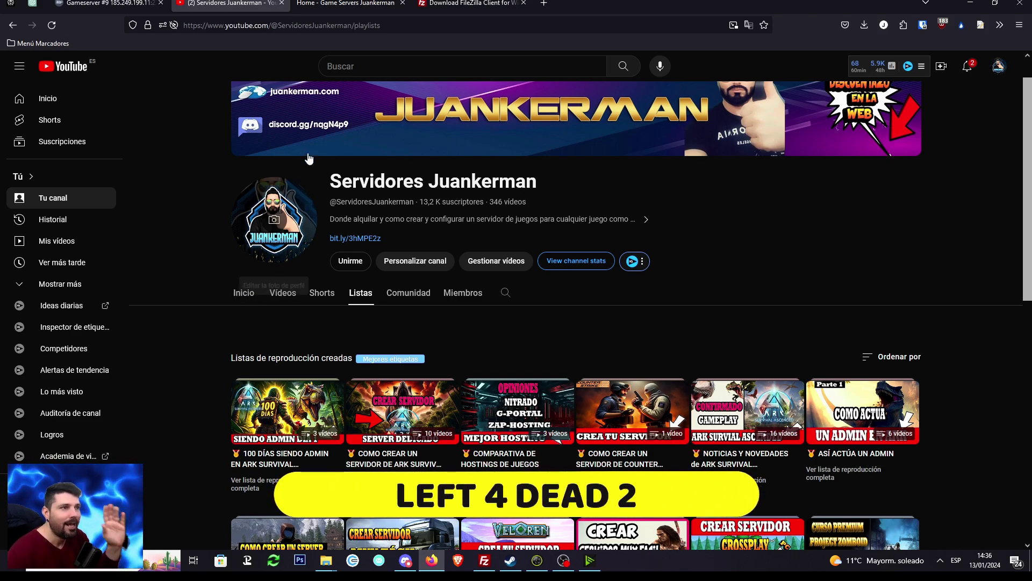
- Examine the discount information and the catalogue of rentable game servers on the juankerman.com home page
click(108, 3)
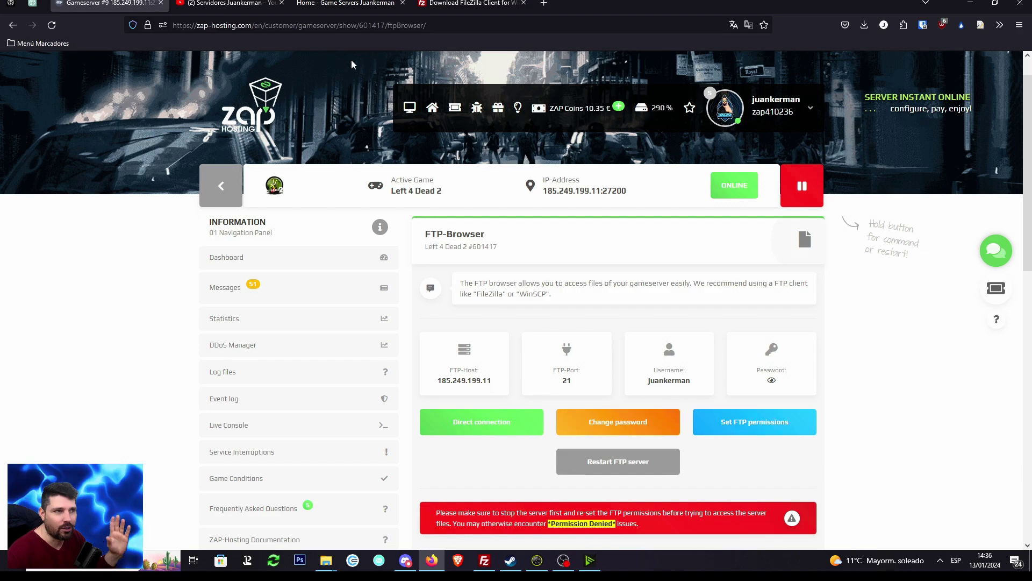
click(347, 3)
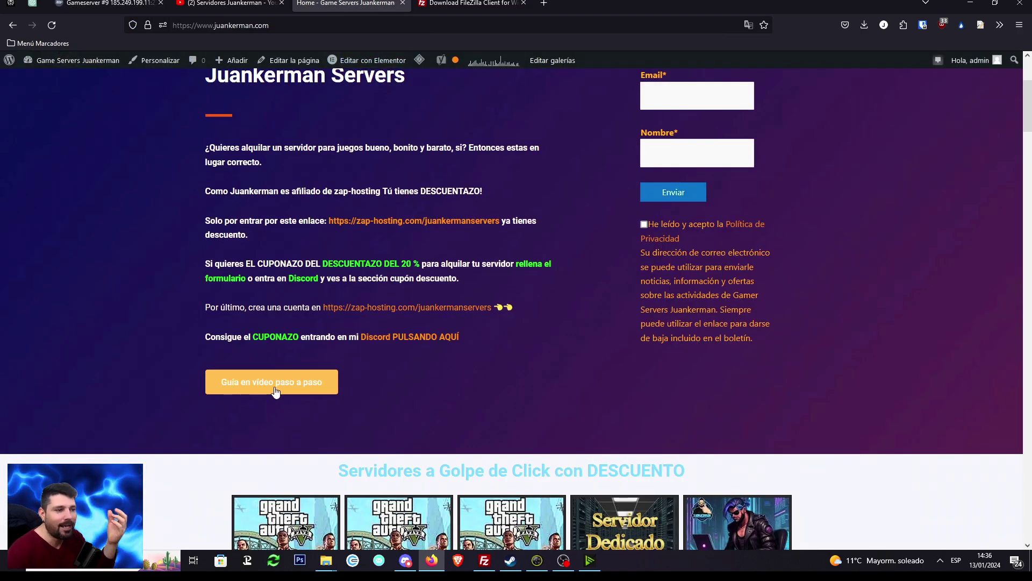
scroll(276, 389, down, 6)
scroll(580, 292, down, 3)
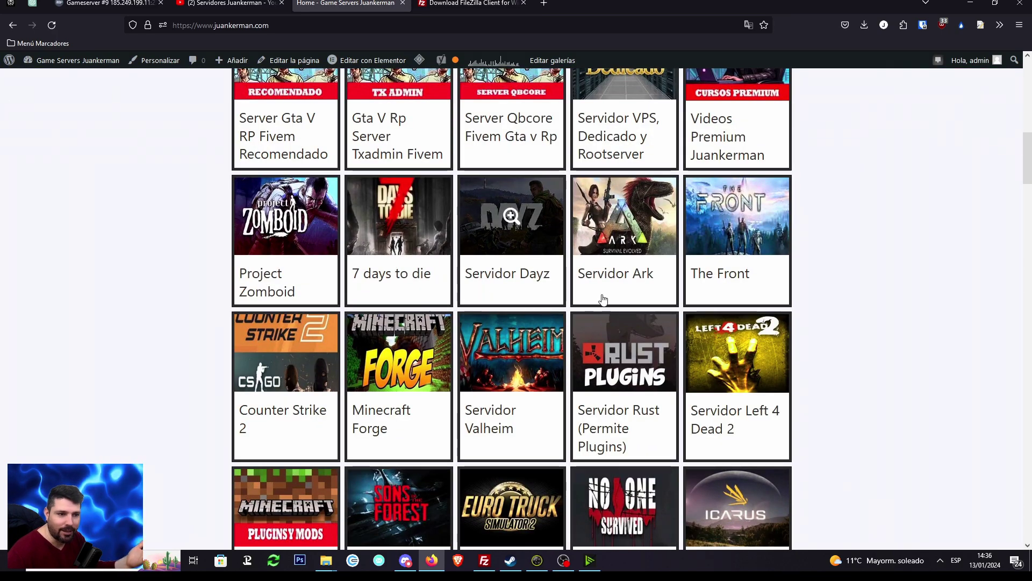
scroll(720, 371, up, 3)
scroll(534, 255, up, 3)
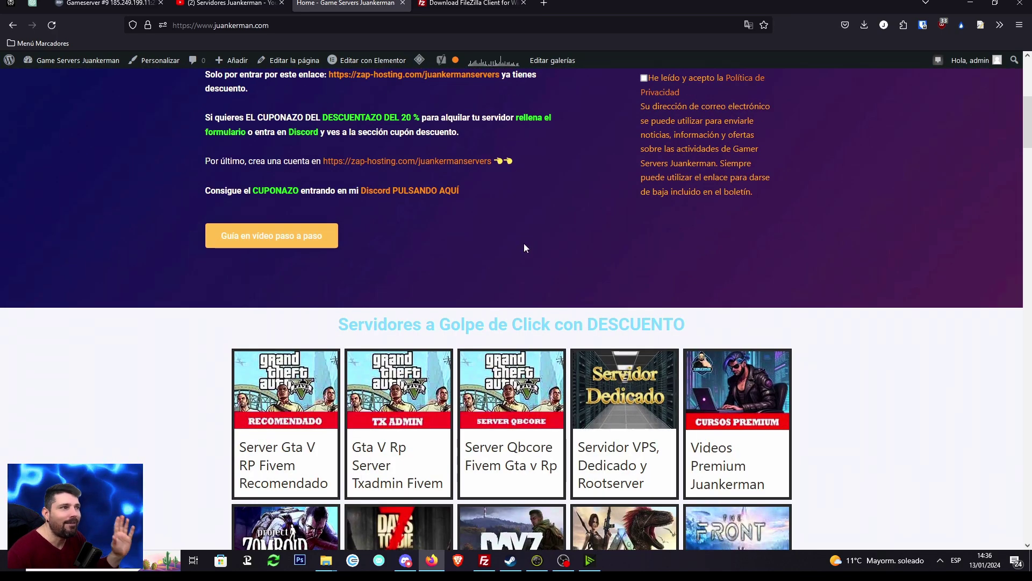
- Open the settings of the Left 4 Dead 2 game server on ZAP-Hosting and examine its Startmap value
key(ctrl+Tab)
scroll(532, 220, down, 1)
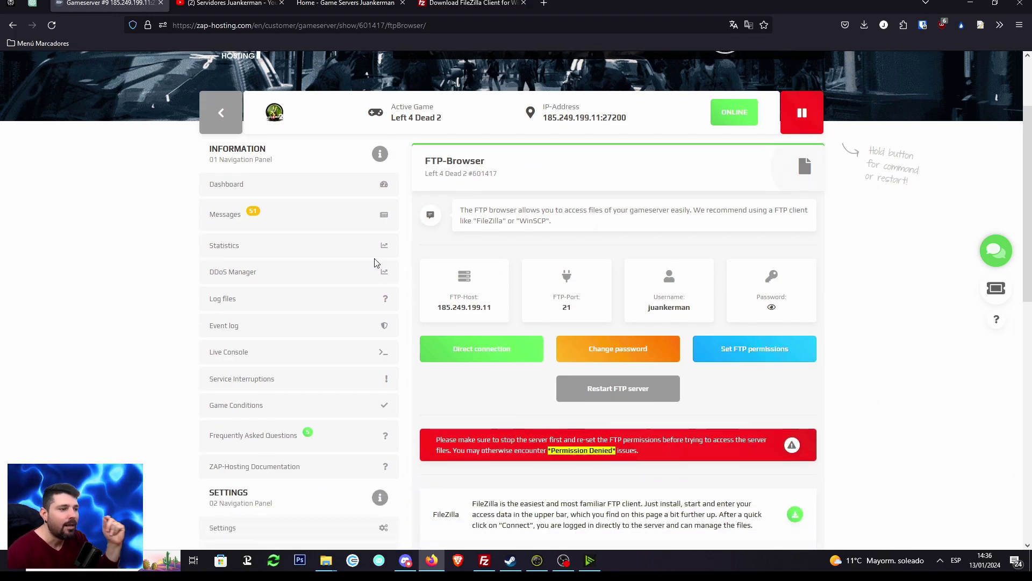
scroll(365, 280, down, 3)
click(230, 311)
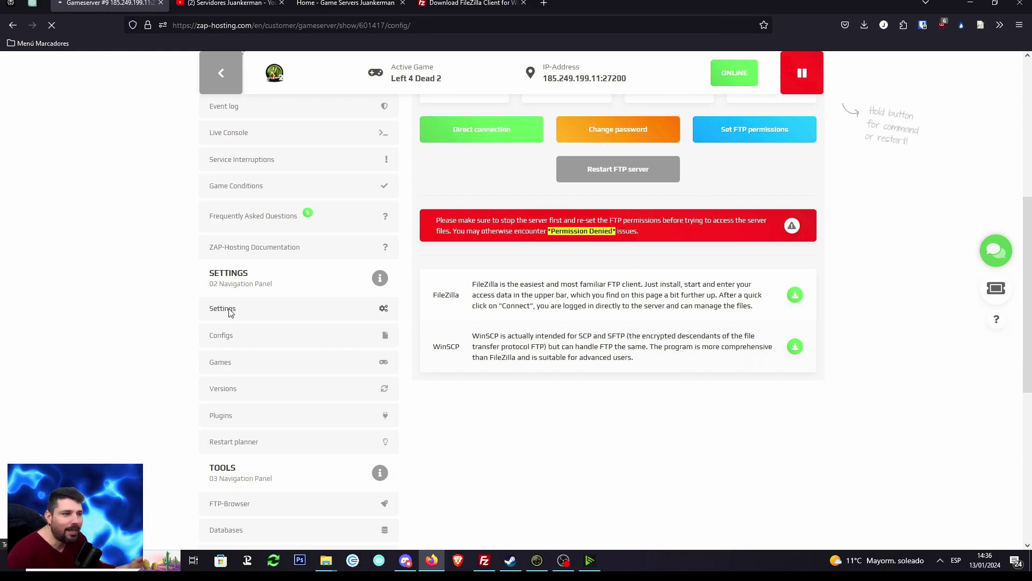
scroll(383, 304, down, 3)
scroll(383, 304, down, 4)
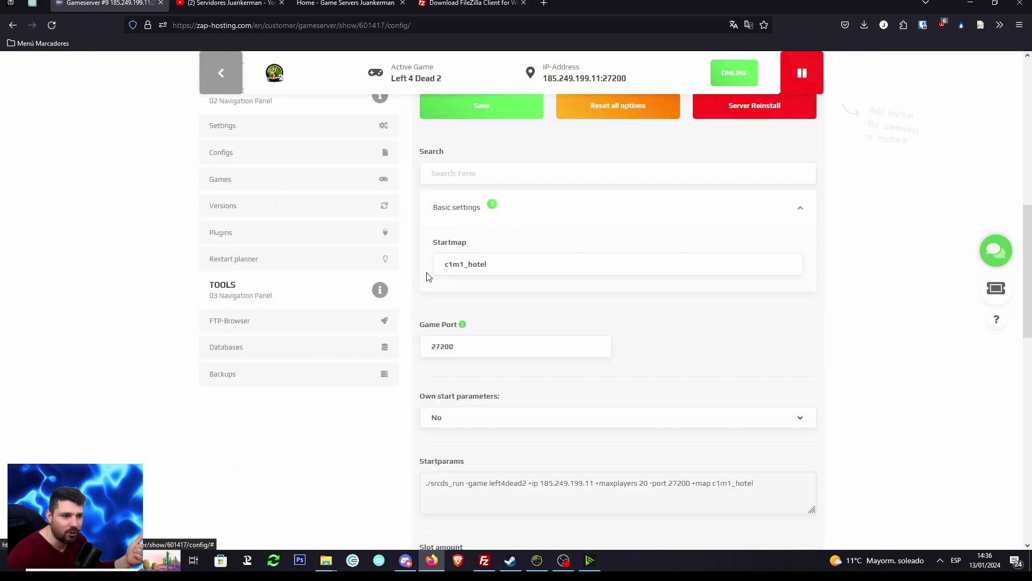
drag(511, 267, 429, 274)
click(511, 267)
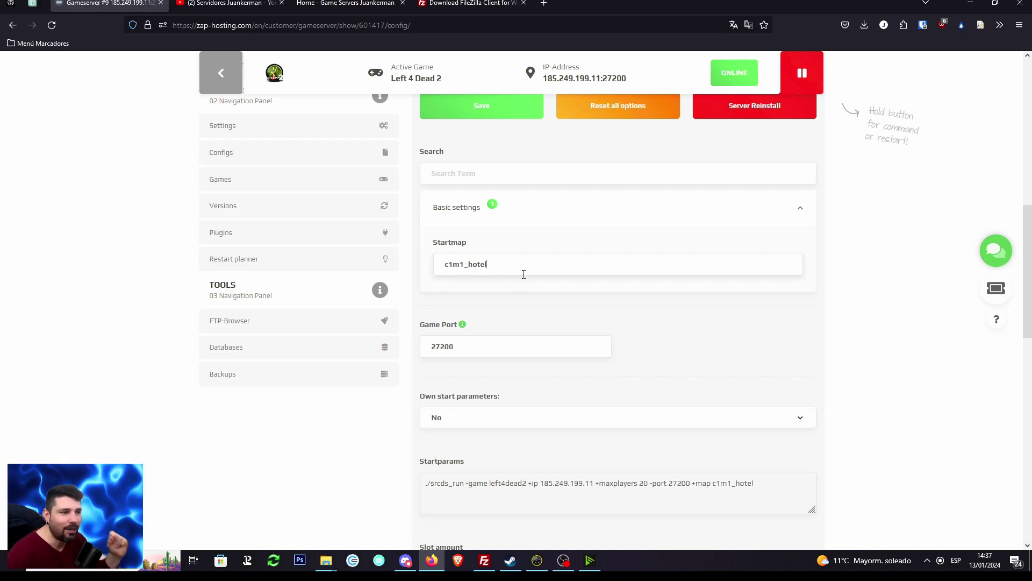
- Open the game server's FTP-Browser page and examine the FTP host, port and username
click(231, 323)
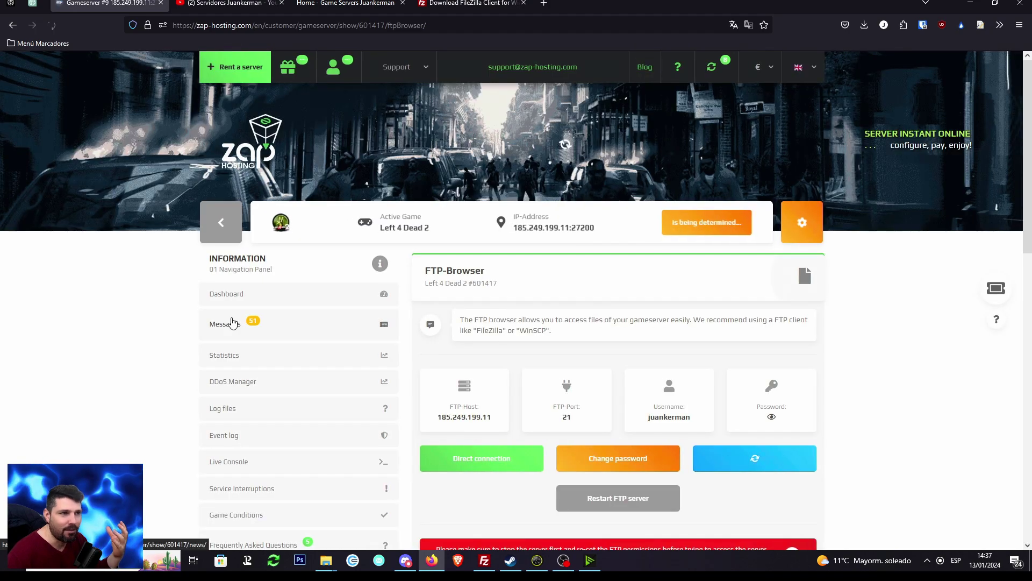
drag(492, 418, 434, 427)
double_click(567, 417)
double_click(668, 418)
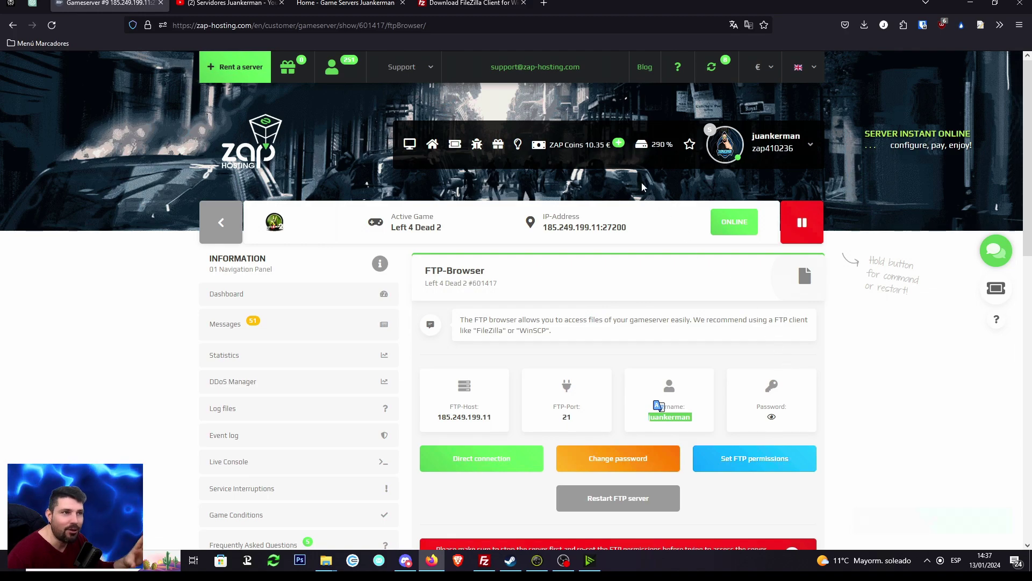
- Download the standard FileZilla Client edition for 64-bit Windows from the FileZilla download page
click(451, 8)
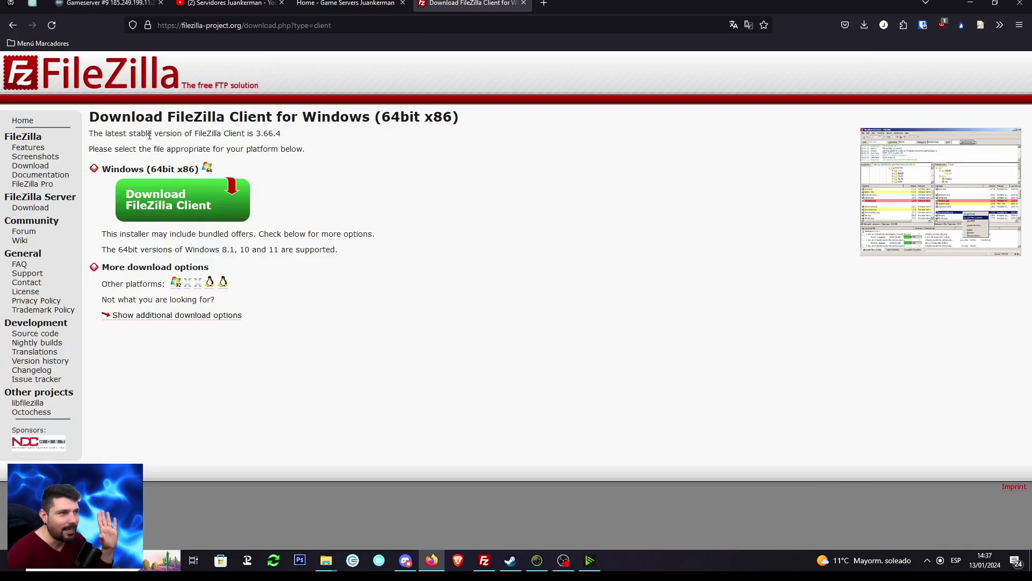
click(164, 203)
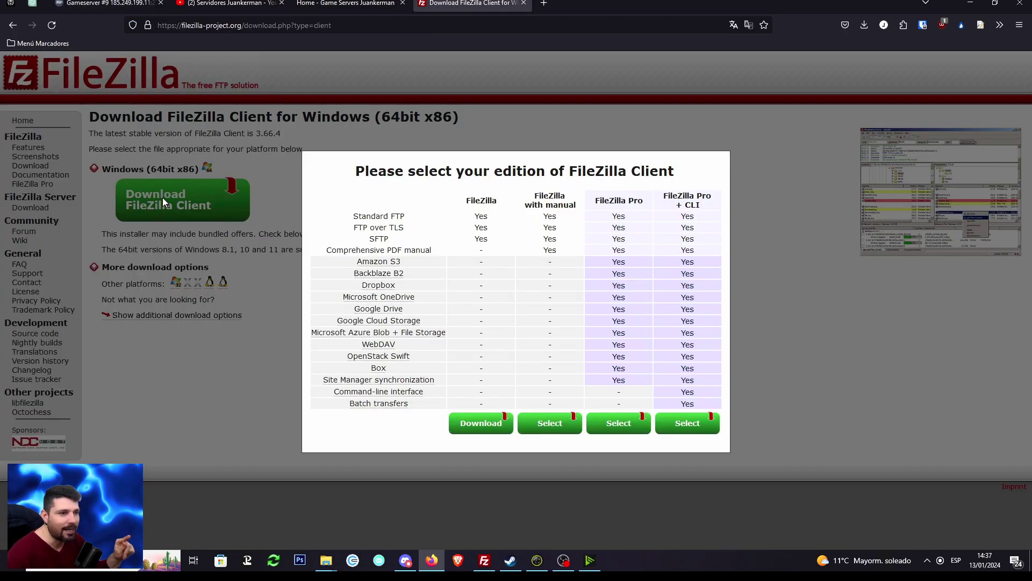
click(473, 429)
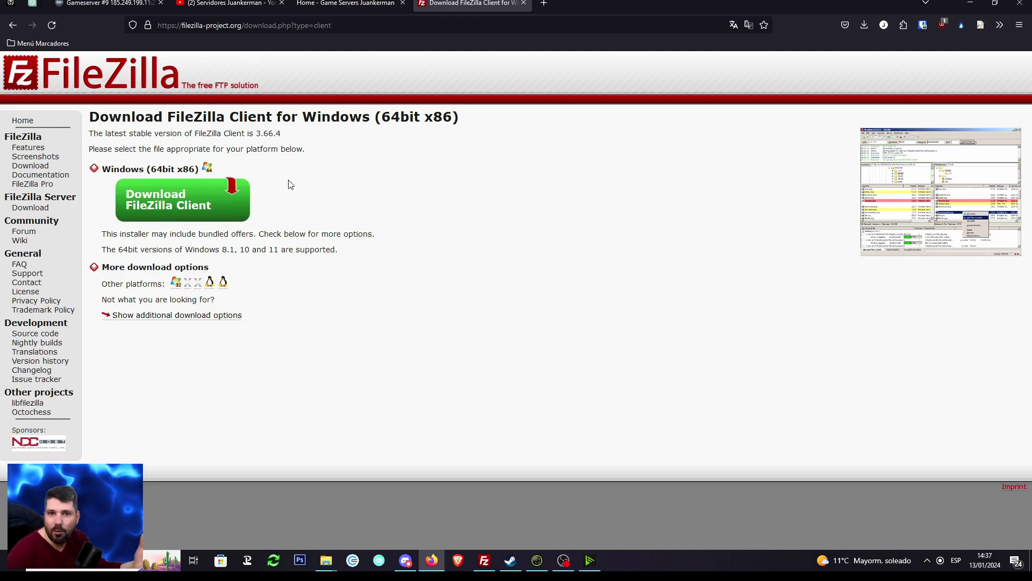
click(203, 25)
click(347, 237)
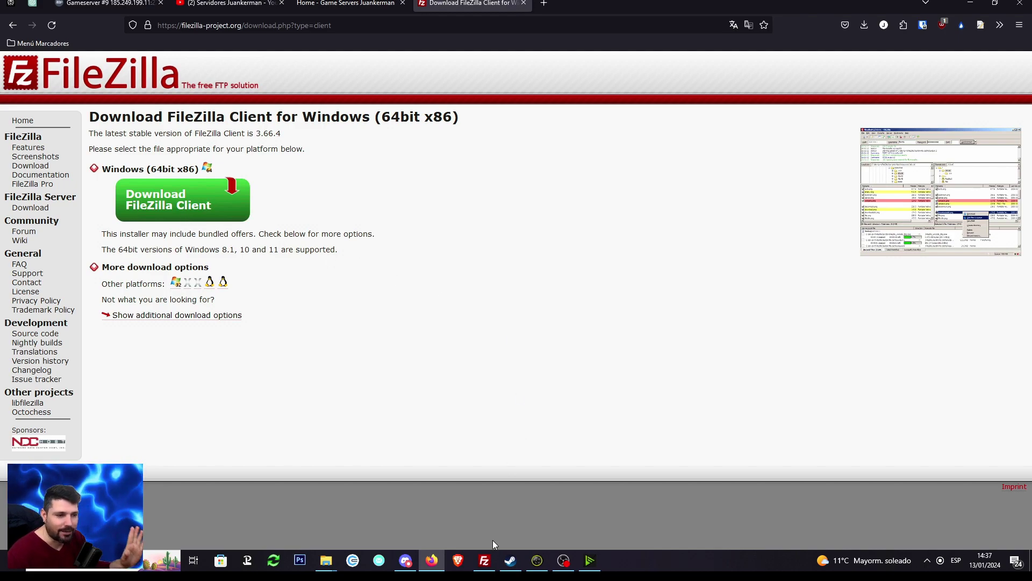
- Copy the FTP host 185.249.199.11 from the ZAP-Hosting FTP-Browser page into FileZilla's quick-connect server field
click(485, 561)
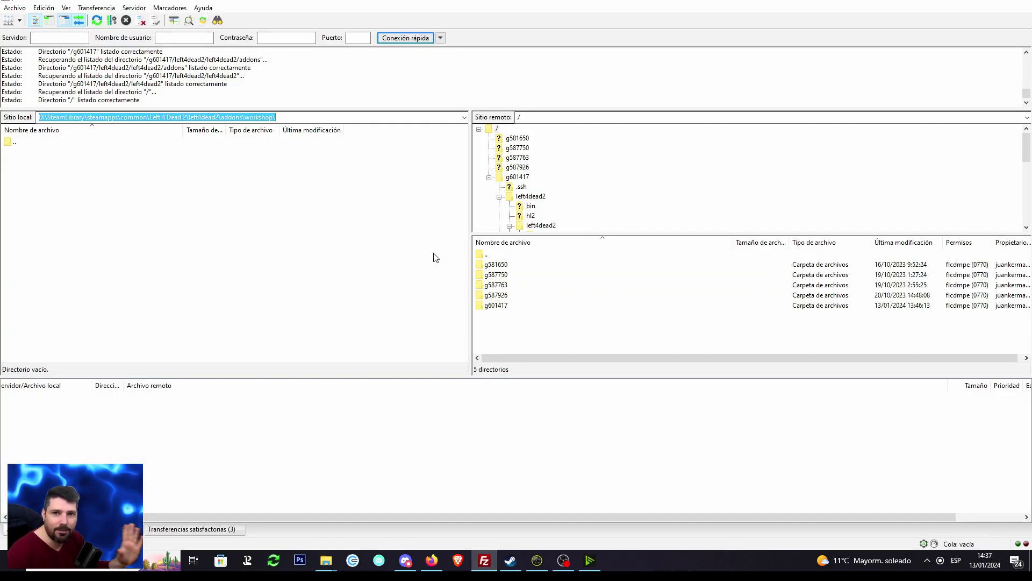
click(431, 561)
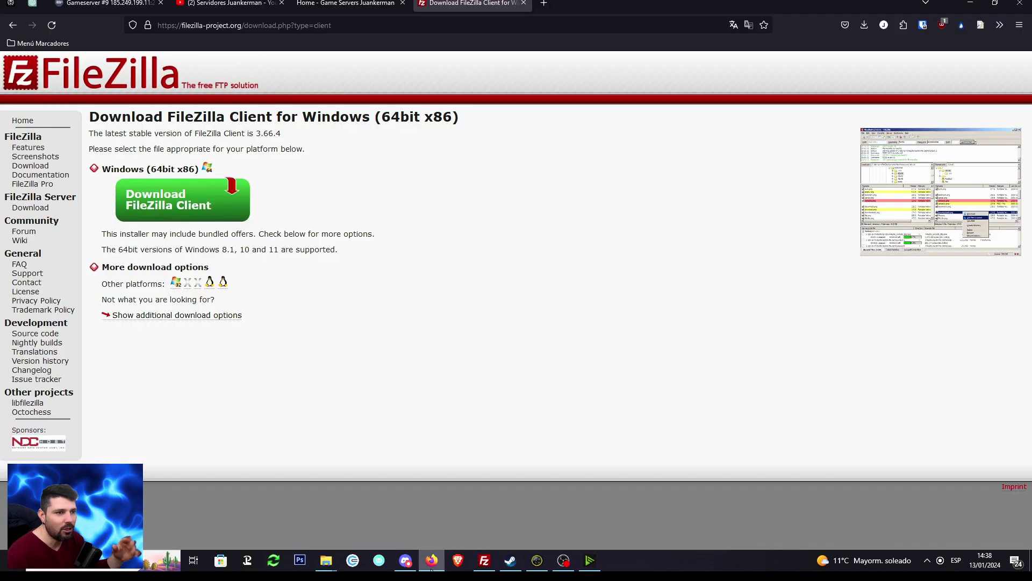
click(134, 4)
scroll(301, 376, down, 9)
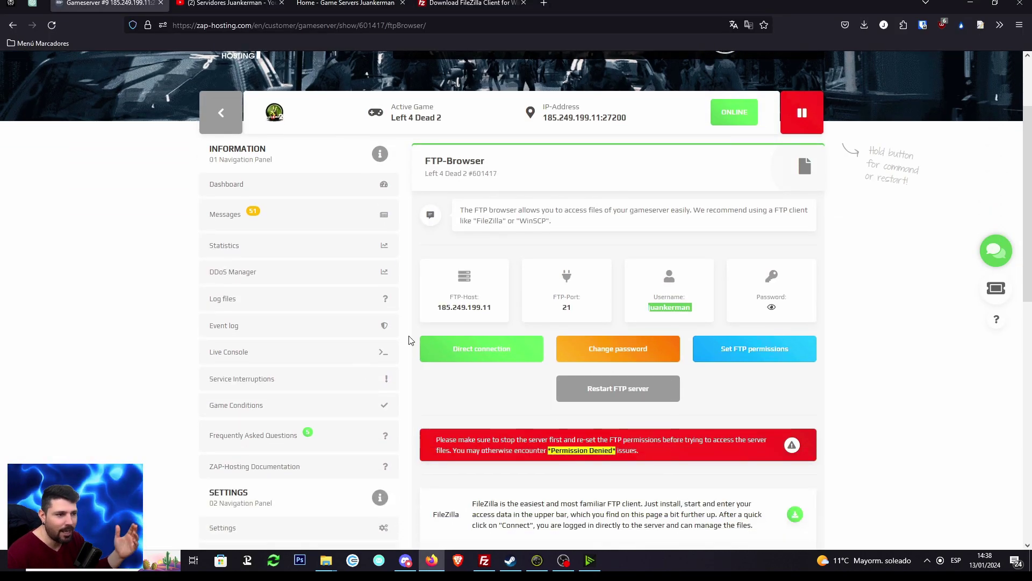
click(230, 326)
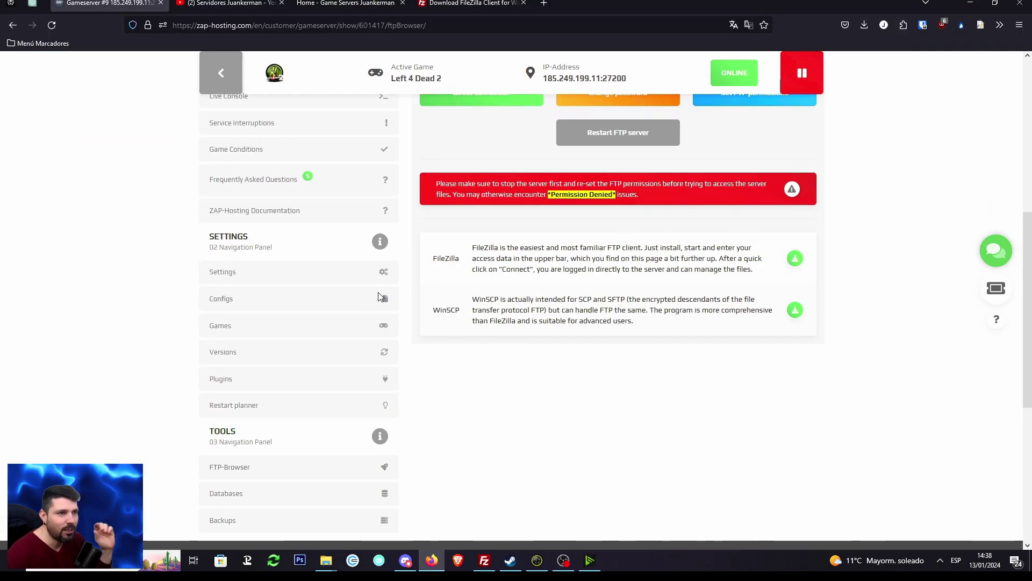
drag(490, 271, 440, 271)
right_click(442, 270)
click(463, 278)
click(483, 560)
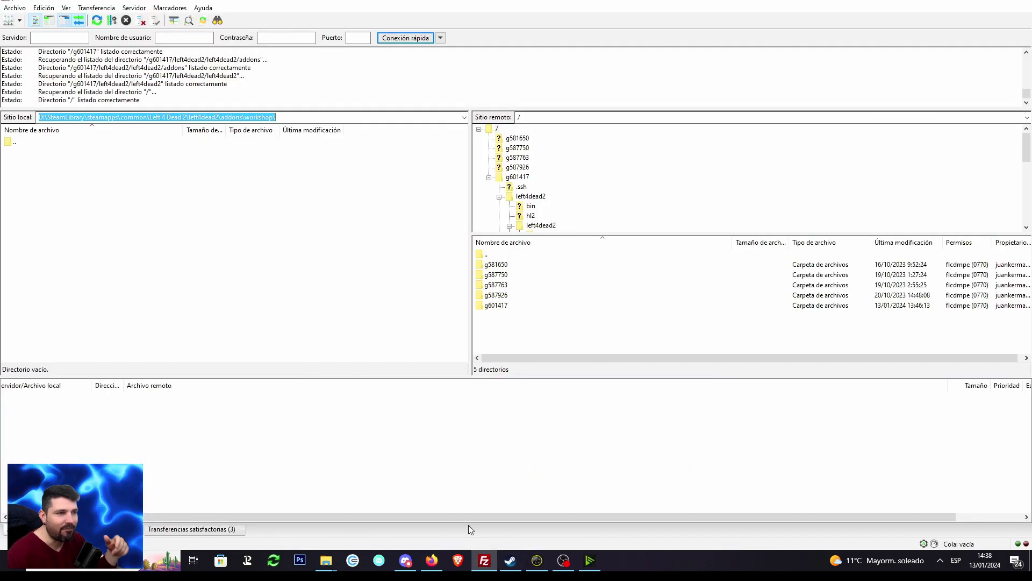
click(49, 38)
key(ctrl+v)
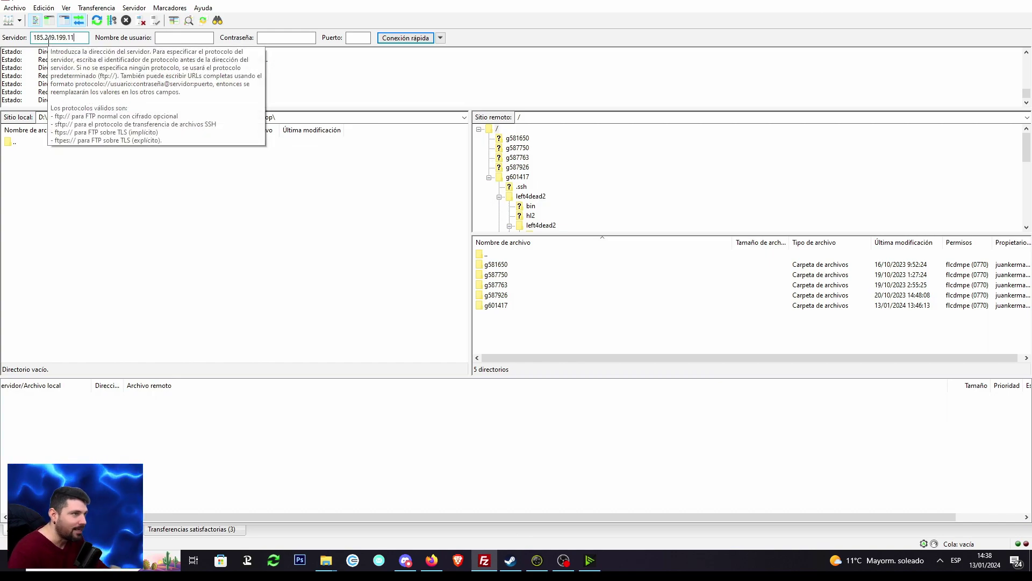
- Copy the FTP username from the ZAP-Hosting FTP-Browser page into FileZilla's quick-connect username field
click(202, 39)
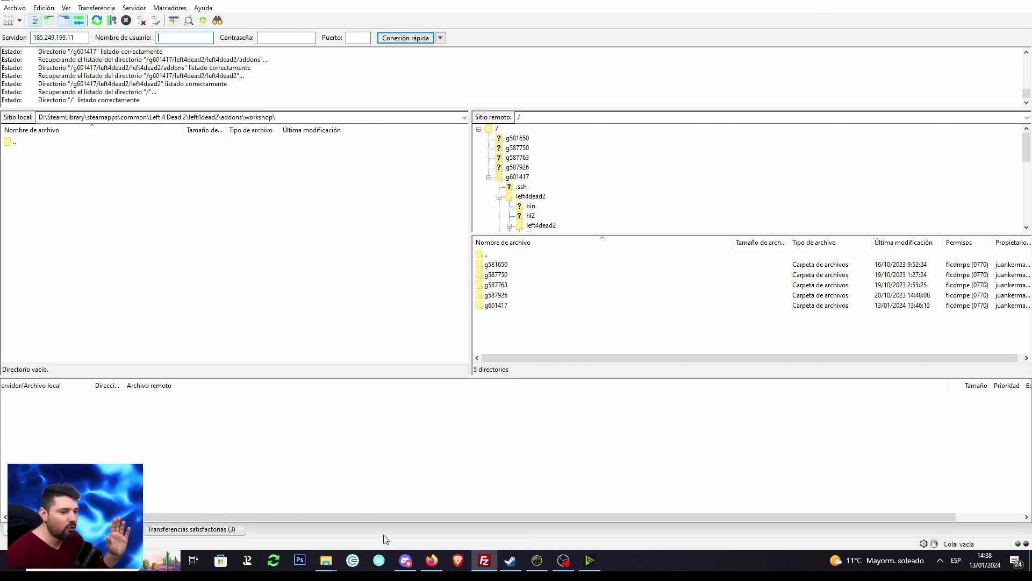
click(431, 561)
drag(691, 272, 647, 271)
right_click(652, 271)
click(671, 281)
click(484, 561)
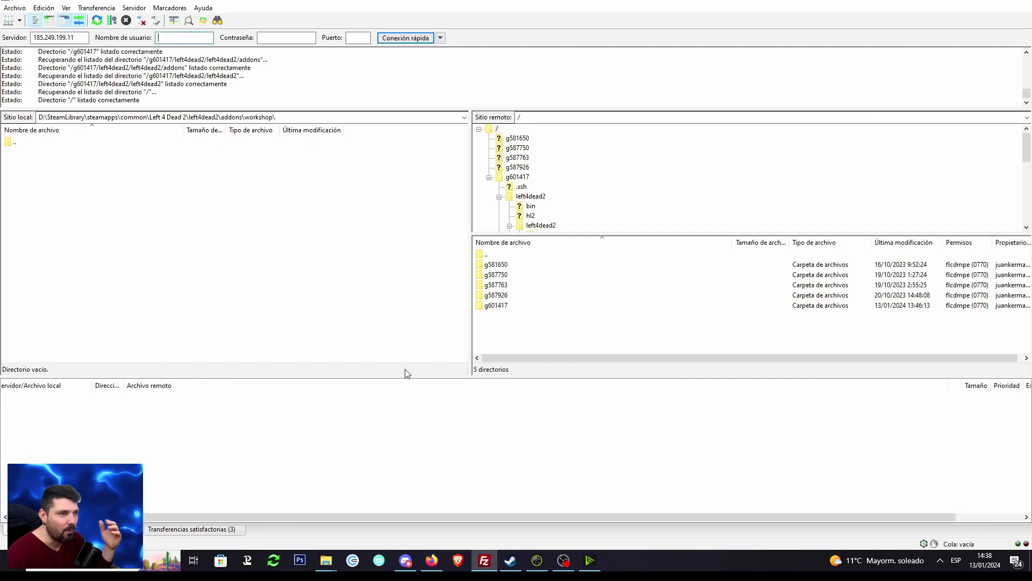
key(ctrl+v)
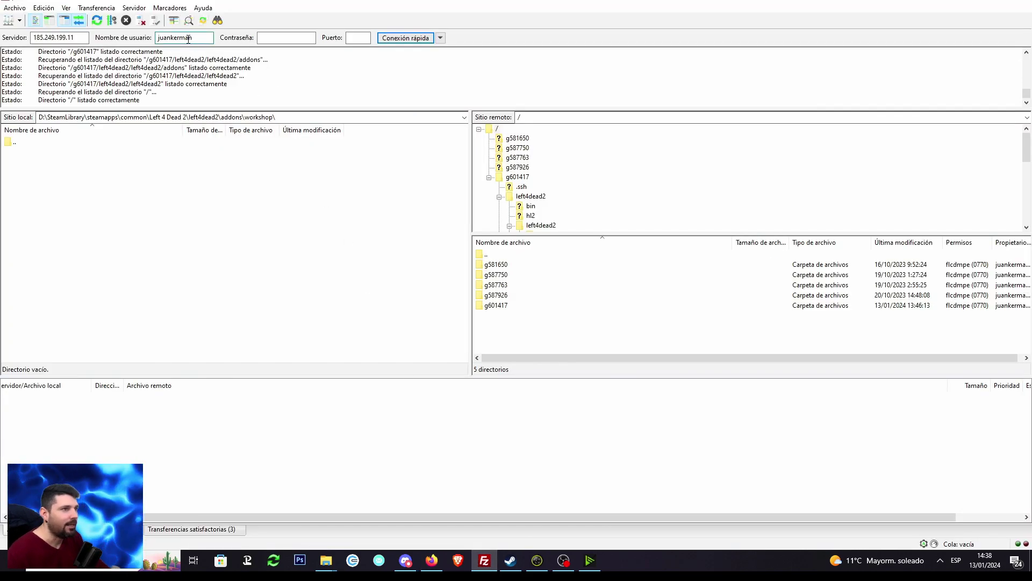
- Check the remaining FTP access data on ZAP-Hosting and set FileZilla's quick-connect port to 21
click(431, 560)
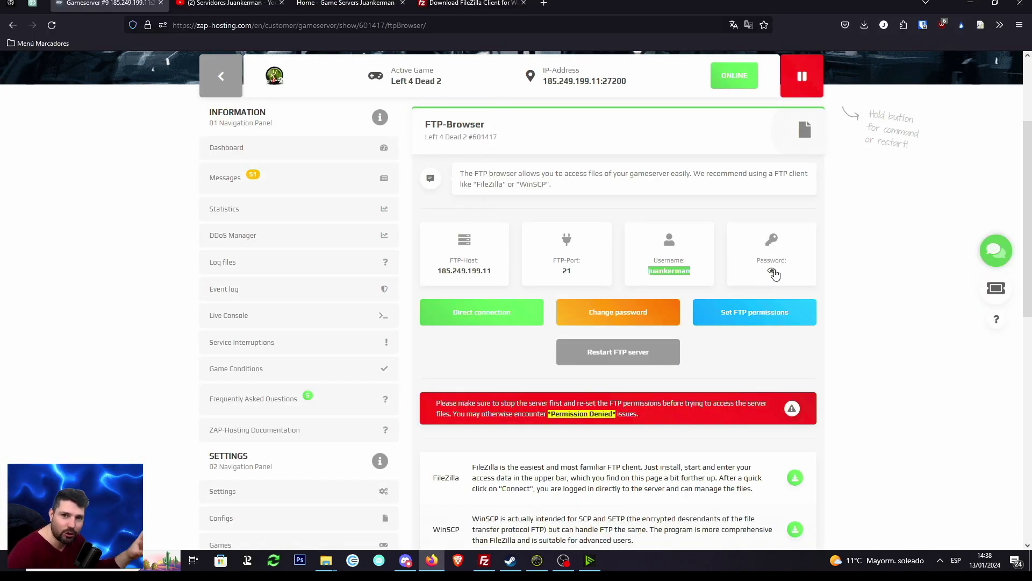
click(484, 560)
key(Tab)
click(431, 560)
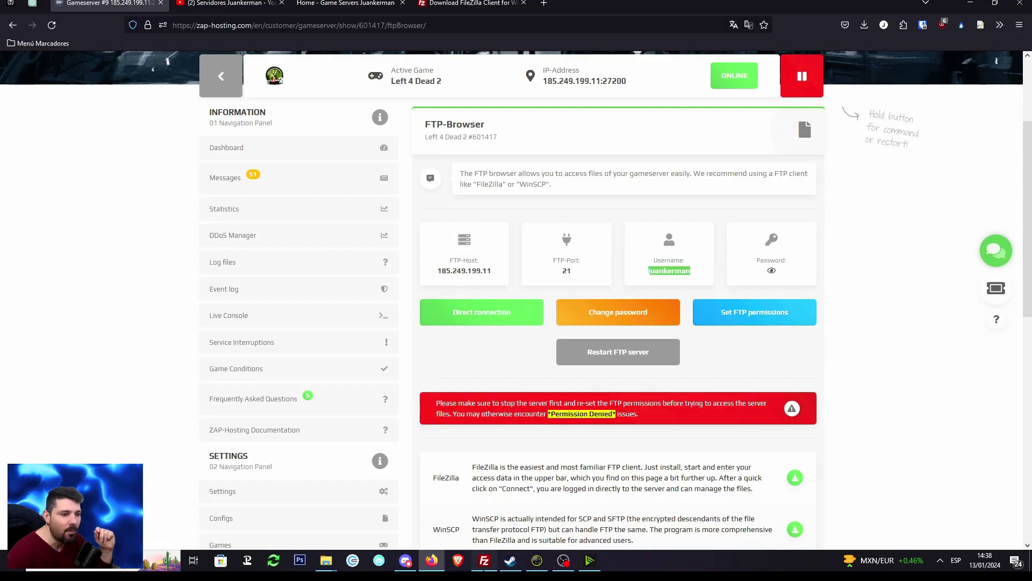
key(alt+Tab)
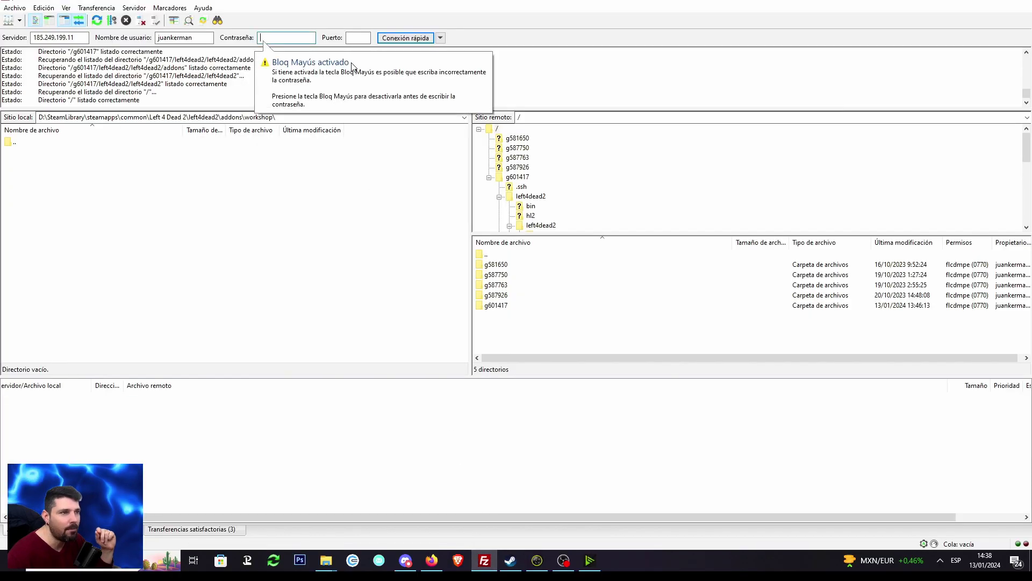
key(shift+Tab)
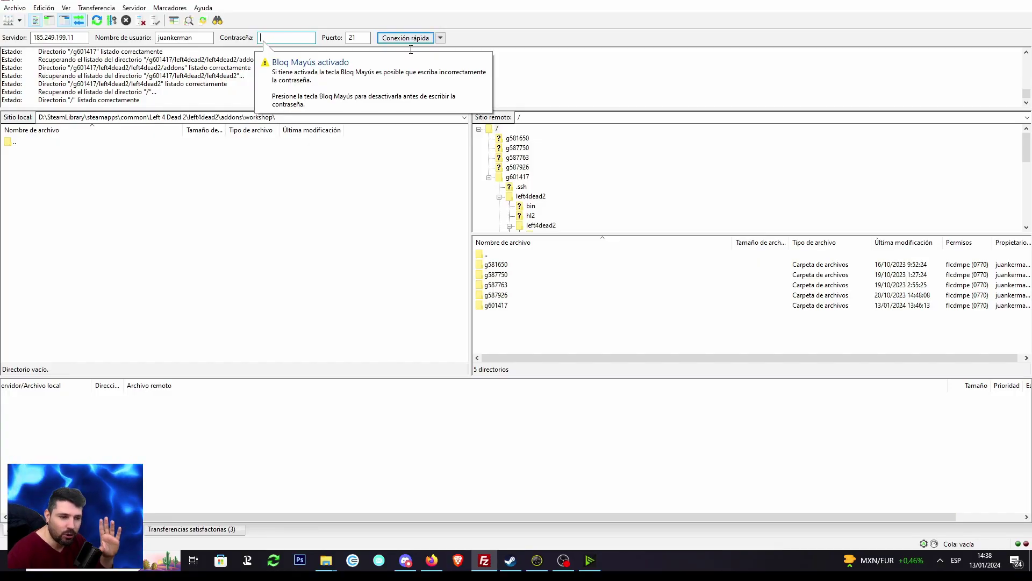
- Reset the game server's FTP permissions on the ZAP-Hosting FTP-Browser page, and return to FileZilla
click(432, 560)
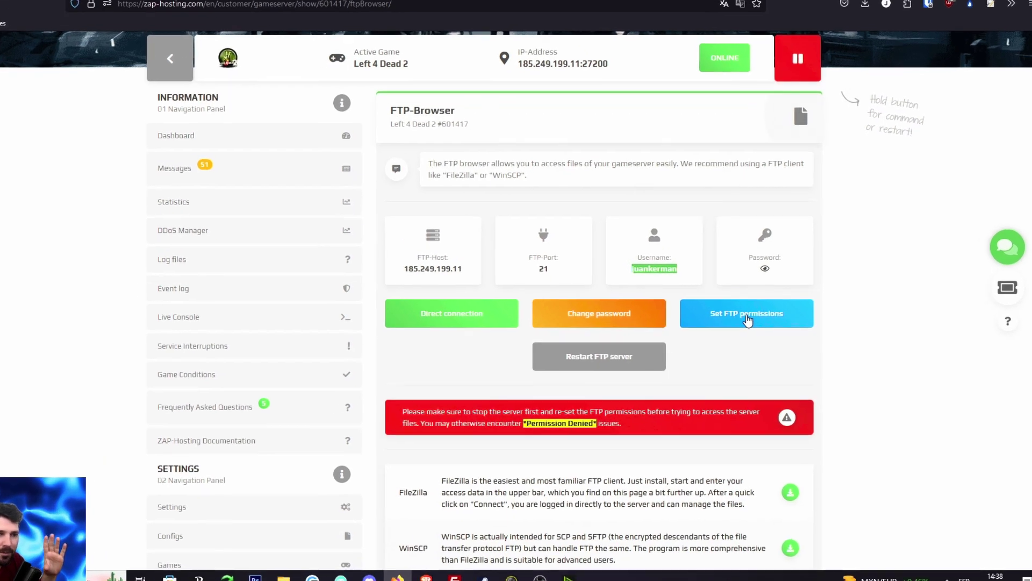
click(753, 321)
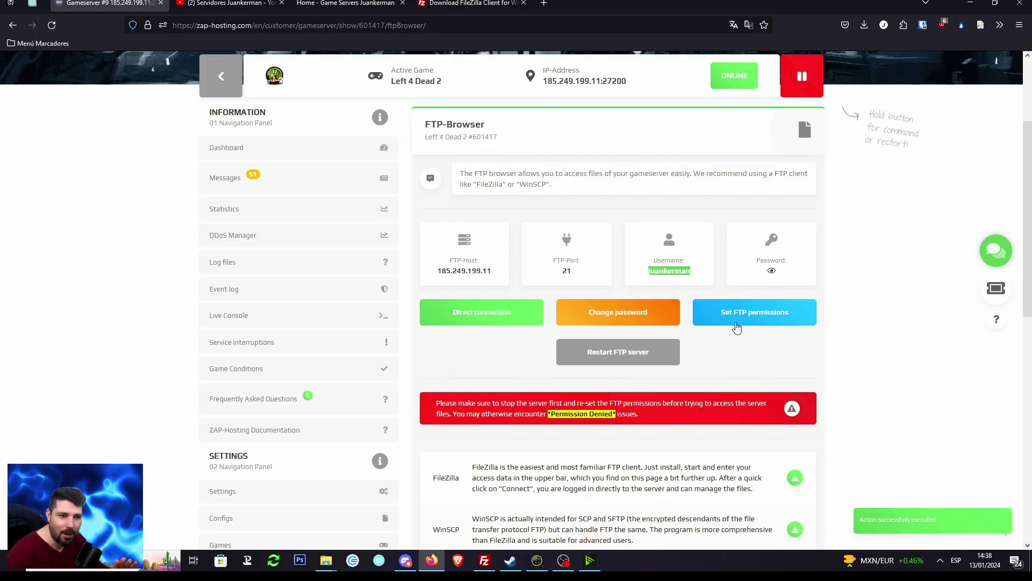
click(485, 560)
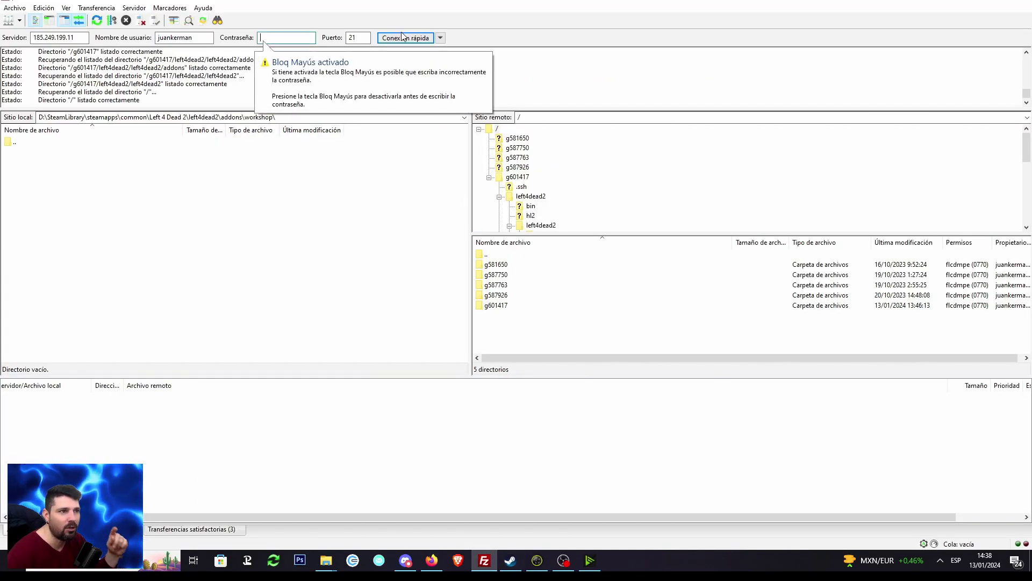
- Open the game server's g601417/left4dead2/left4dead2/addons folder on FileZilla's remote site
click(500, 310)
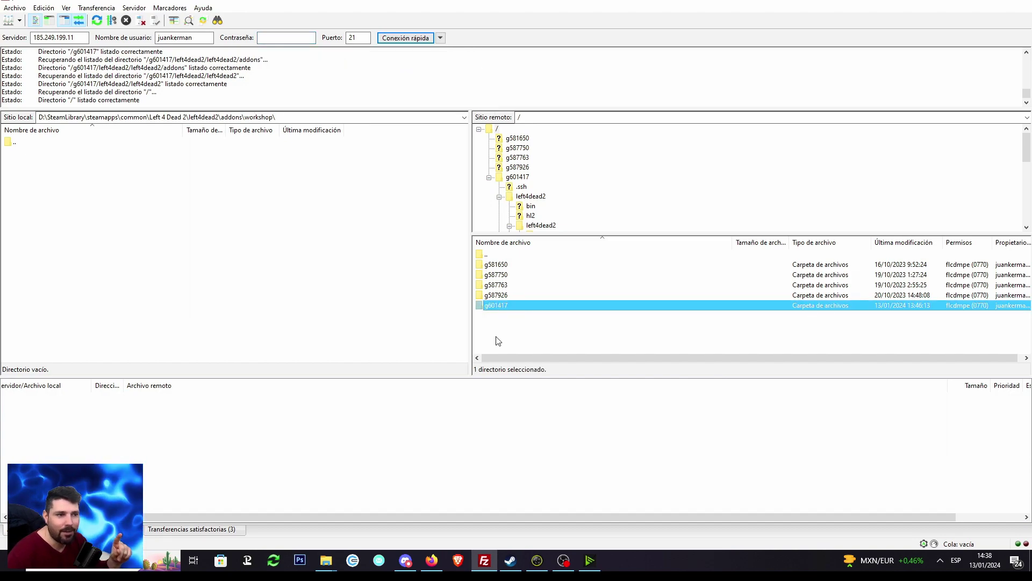
double_click(502, 305)
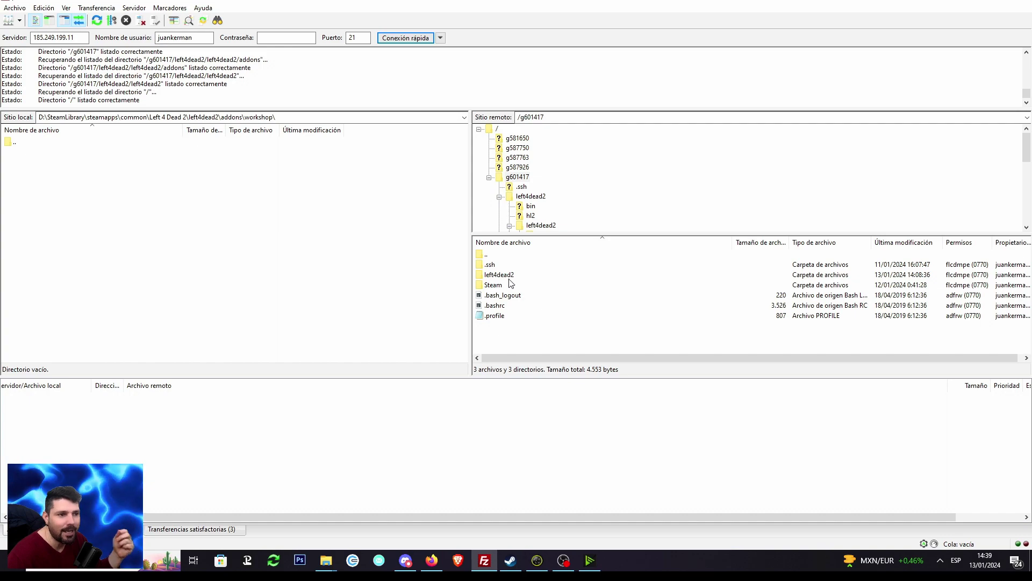
click(509, 279)
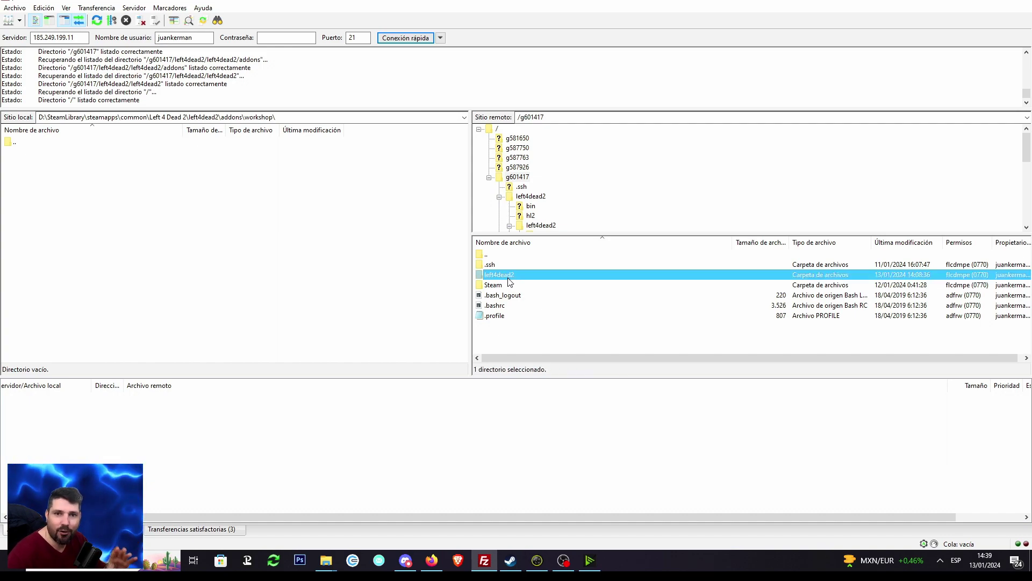
click(432, 560)
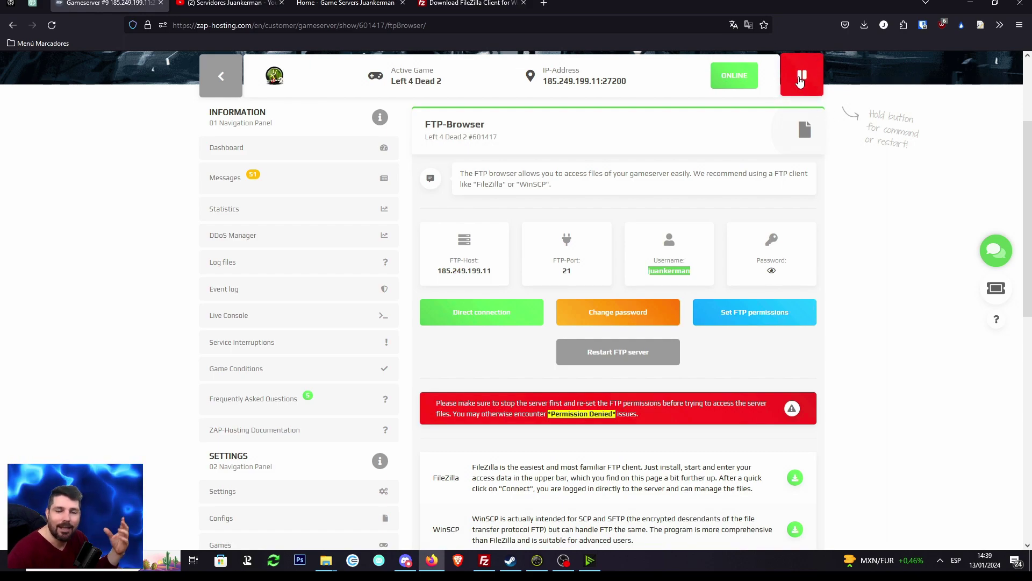
key(alt+Tab)
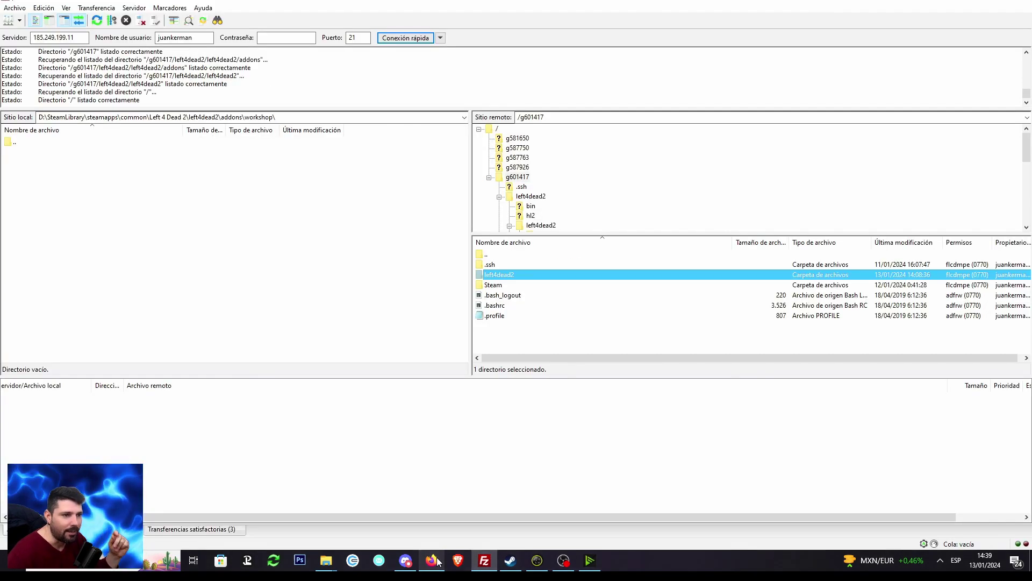
double_click(507, 278)
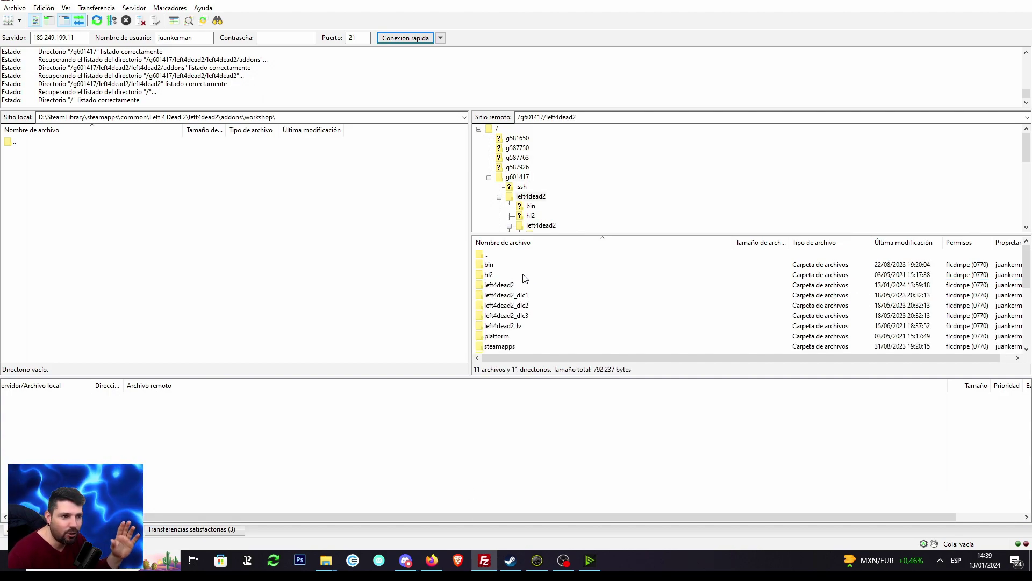
double_click(500, 287)
click(500, 266)
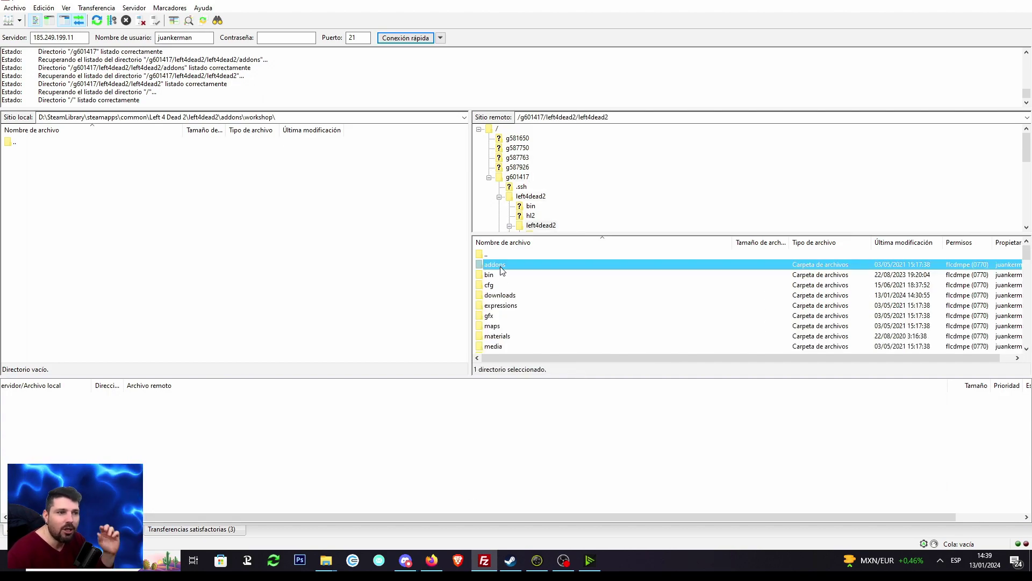
double_click(502, 267)
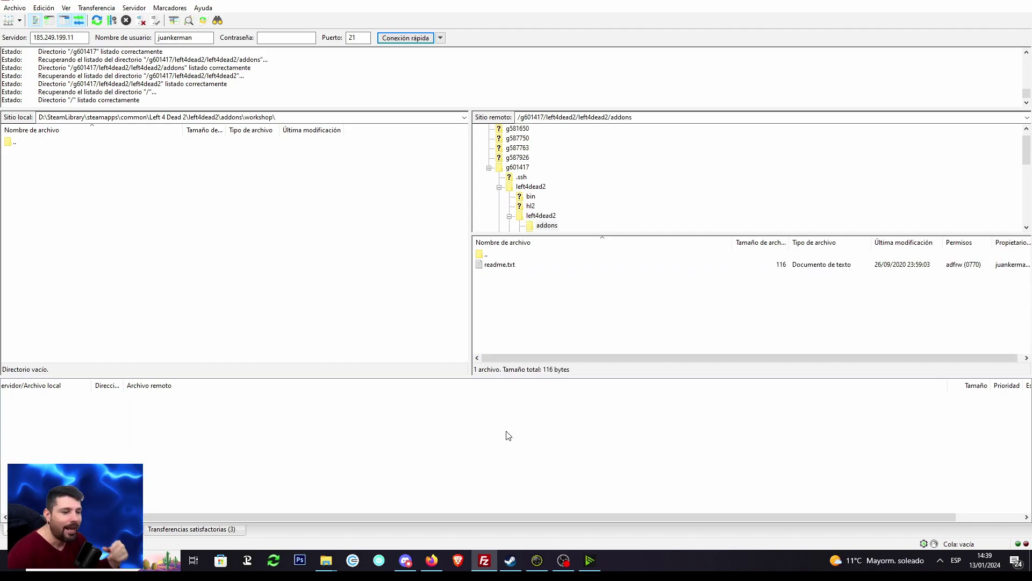
- Switch to Steam, open the Left 4 Dead 2 Workshop and open Urban Flight from the most-subscribed items
click(510, 559)
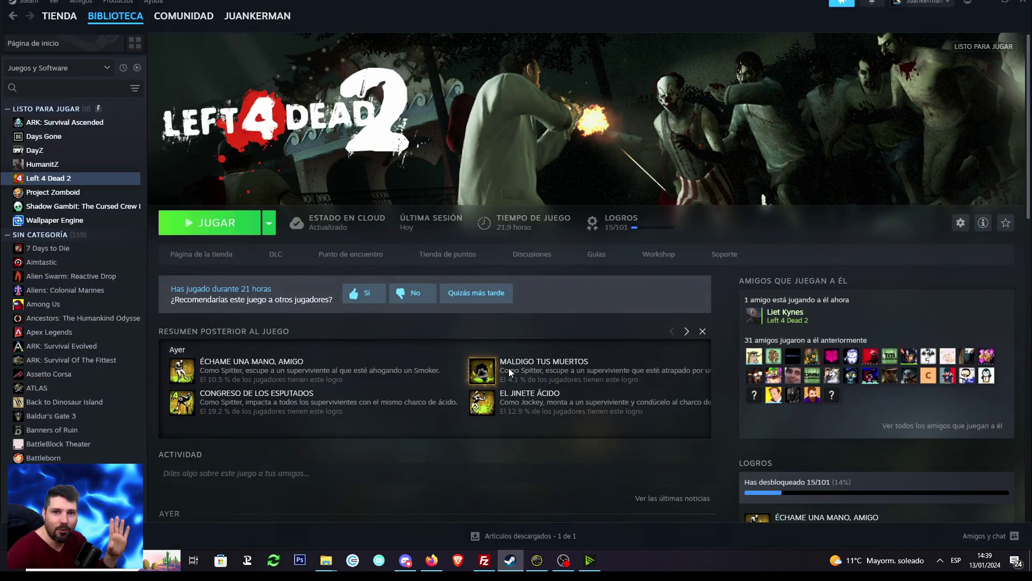
click(670, 259)
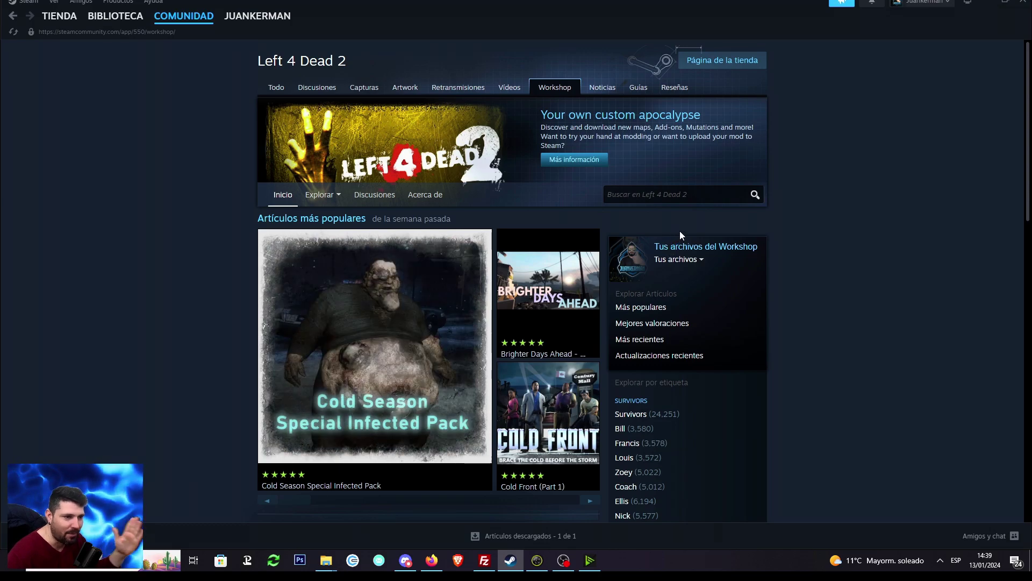
scroll(501, 255, down, 5)
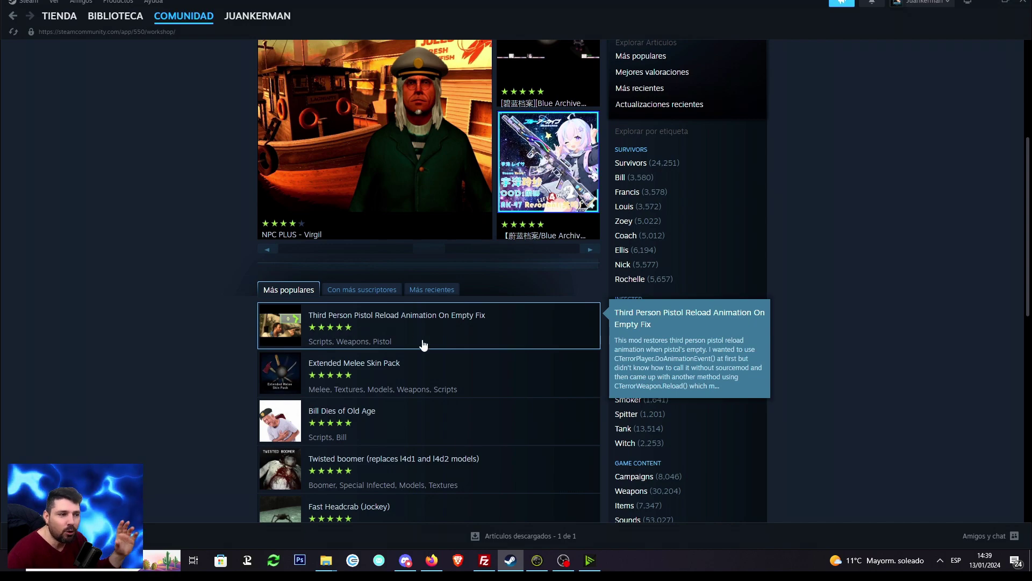
scroll(414, 344, down, 2)
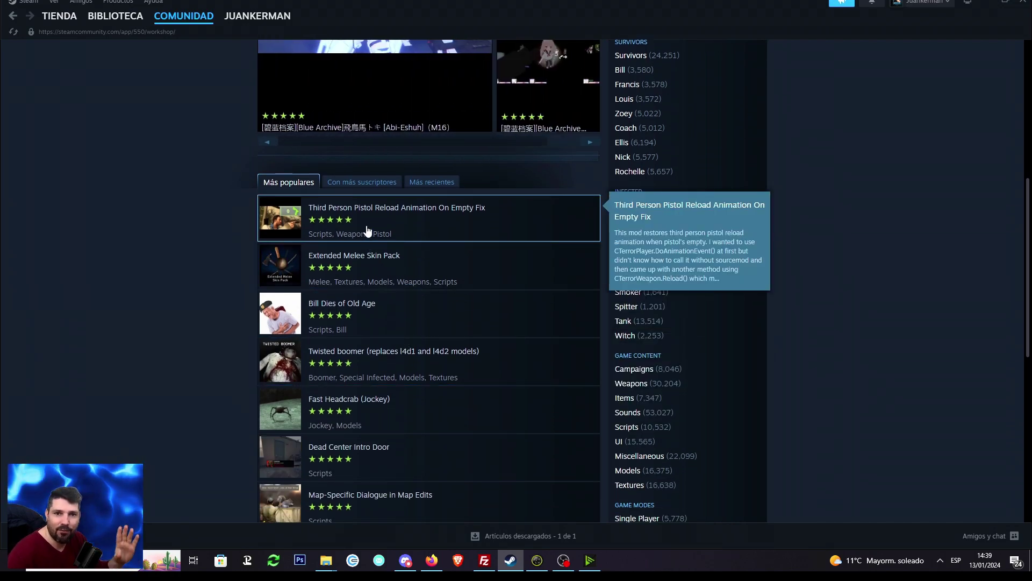
click(361, 181)
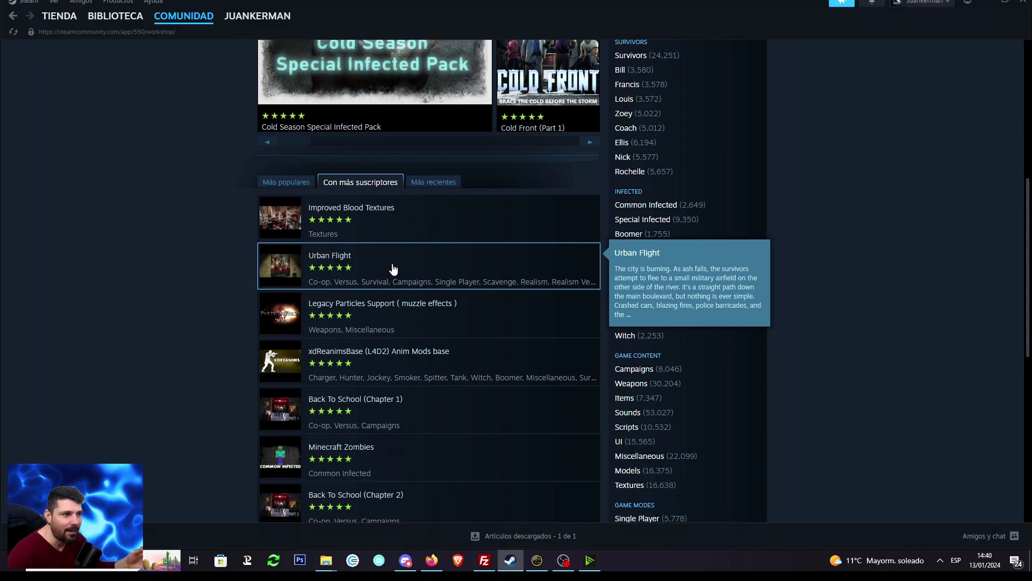
click(364, 261)
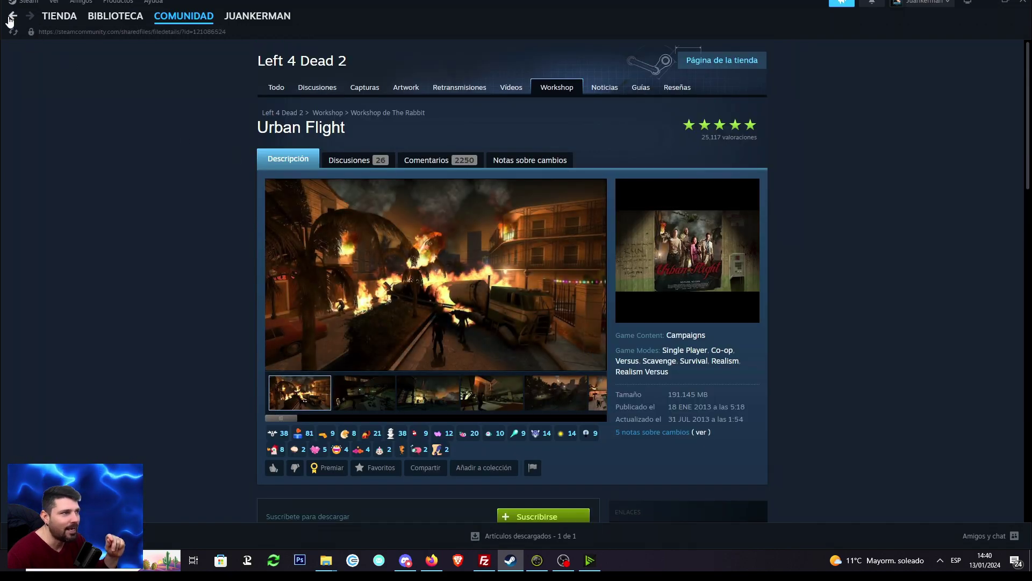
- Go back to the Workshop's most-subscribed items, reopen Urban Flight and look through its description for map names
click(10, 17)
scroll(433, 302, down, 2)
scroll(395, 242, up, 3)
click(359, 289)
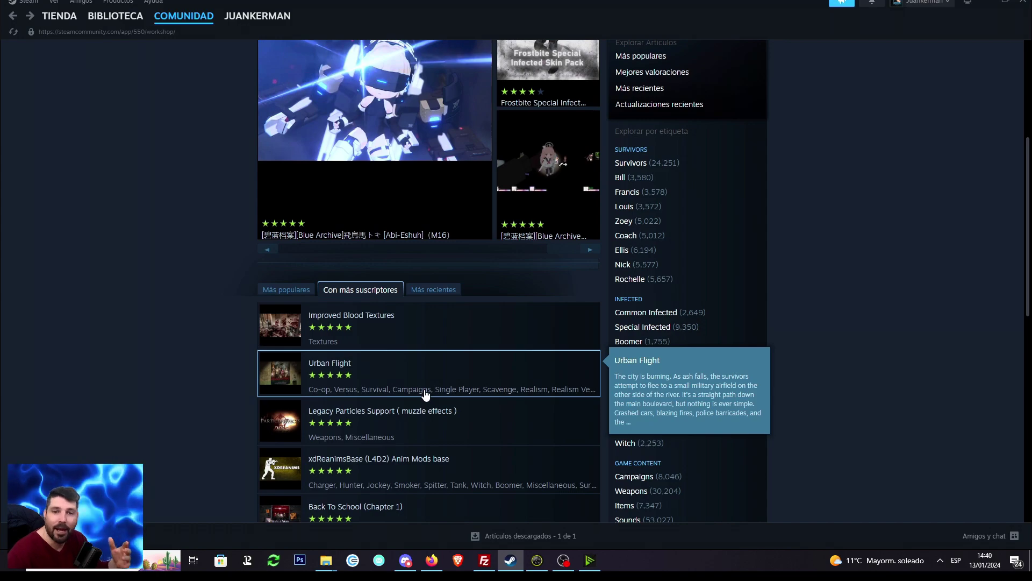
click(375, 371)
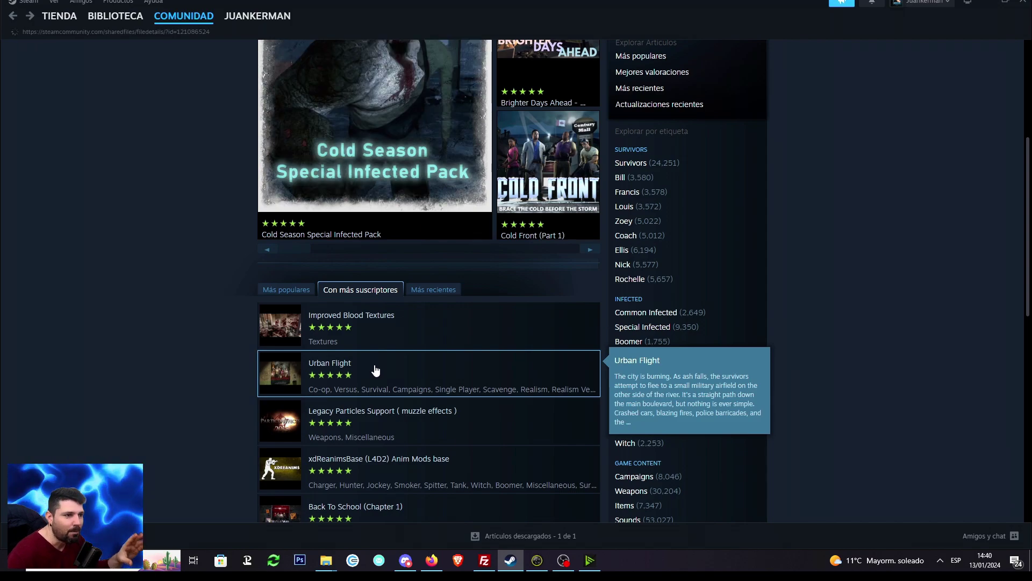
scroll(398, 329, down, 7)
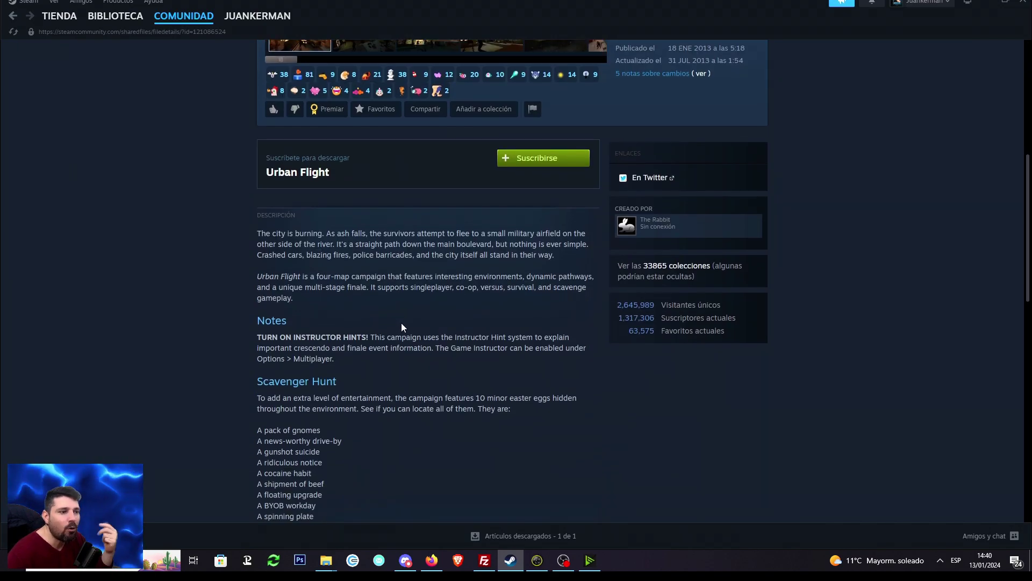
scroll(402, 327, down, 3)
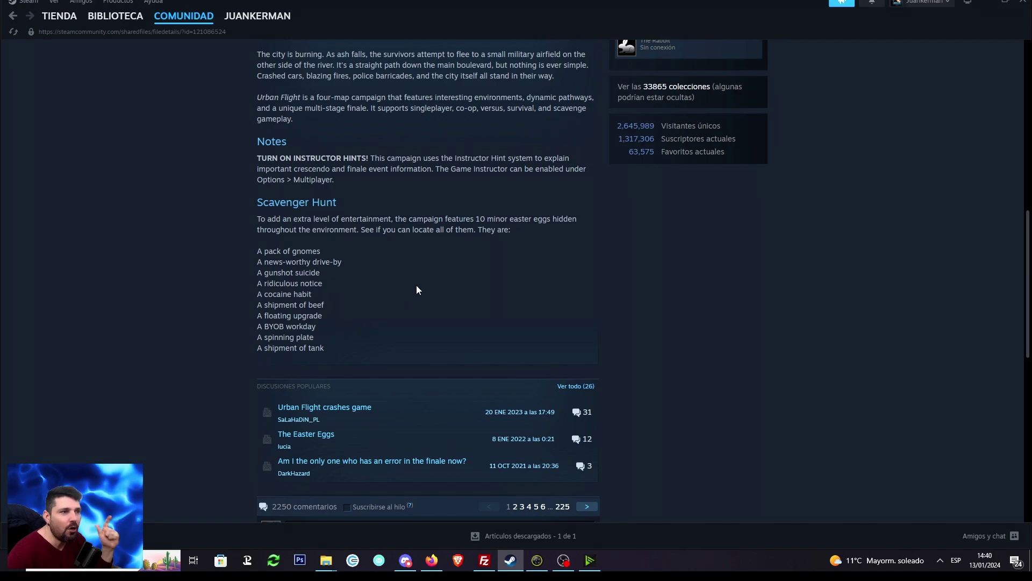
scroll(417, 288, up, 4)
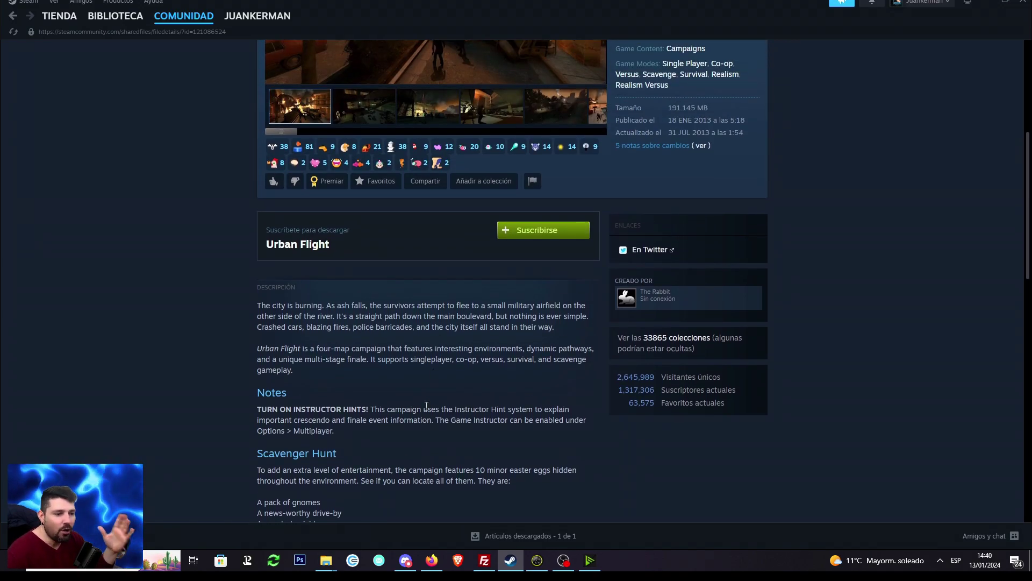
- Switch to the ZAP-Hosting page in Firefox, open the game server's Settings and select the Startmap value
click(432, 561)
scroll(386, 218, down, 2)
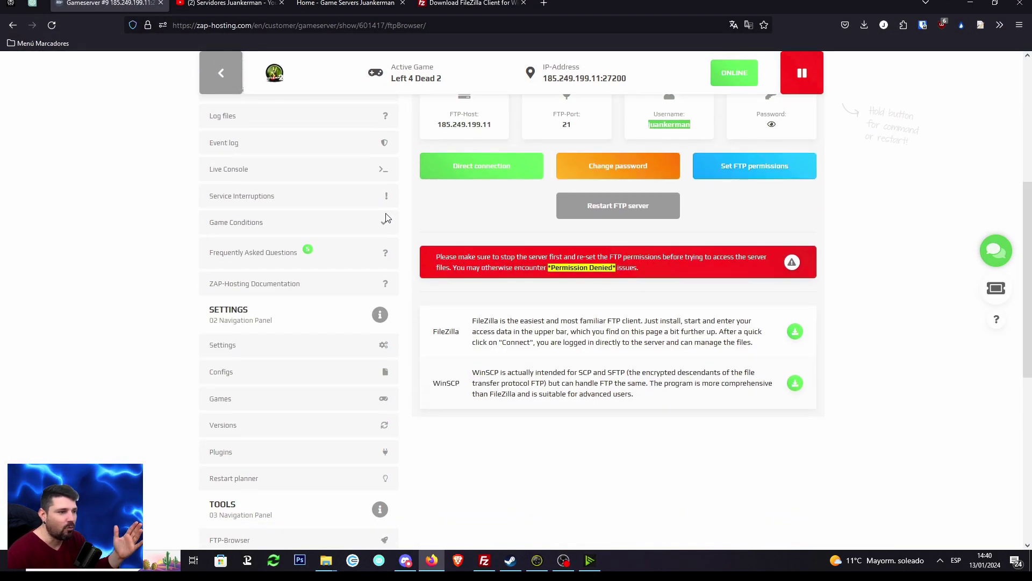
click(224, 347)
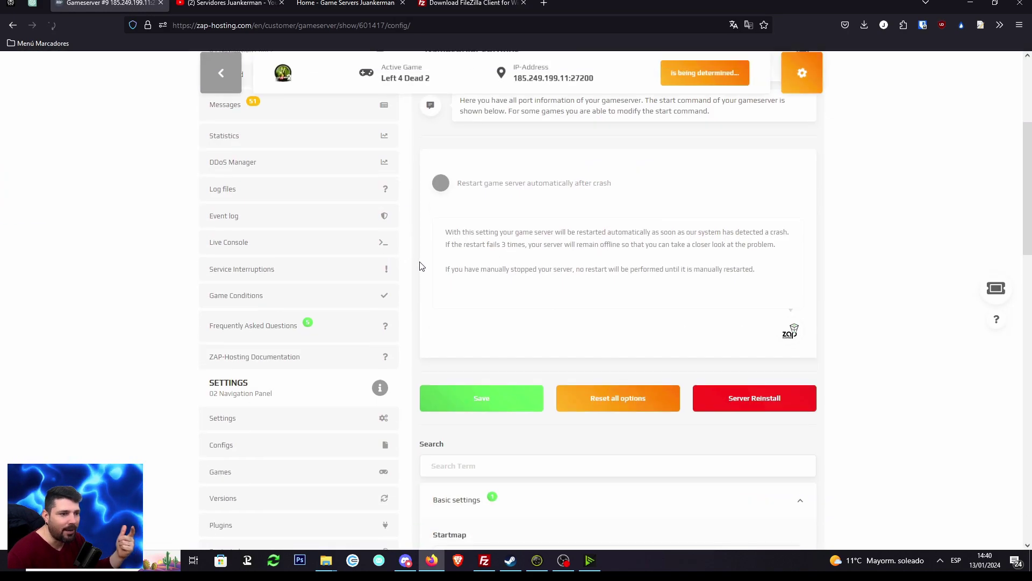
scroll(420, 265, down, 3)
click(507, 371)
drag(508, 371, 443, 373)
click(463, 371)
double_click(463, 372)
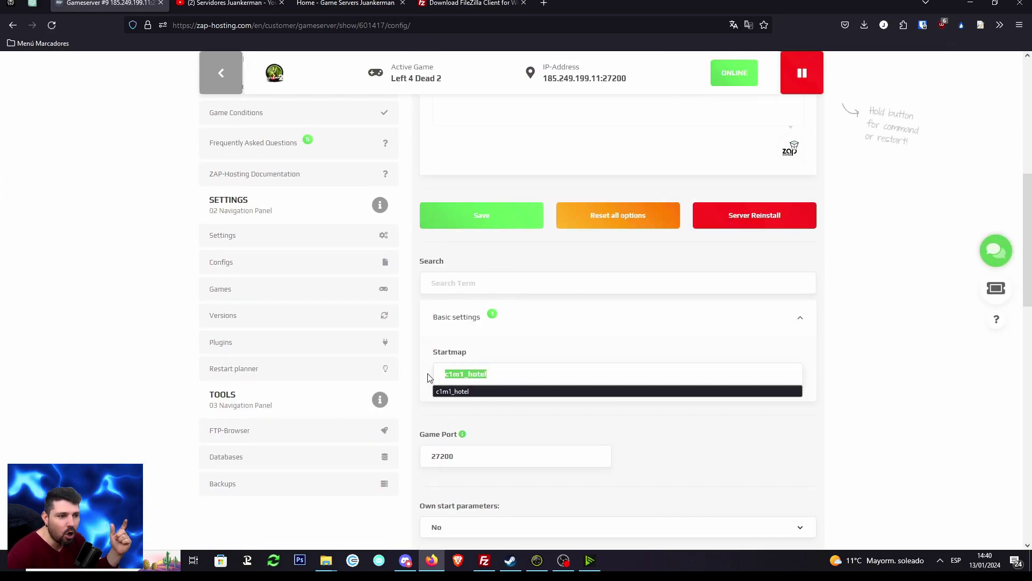
- Return to Urban Flight in Steam and open the "Map c?m?" thread in its discussions
drag(507, 458, 500, 495)
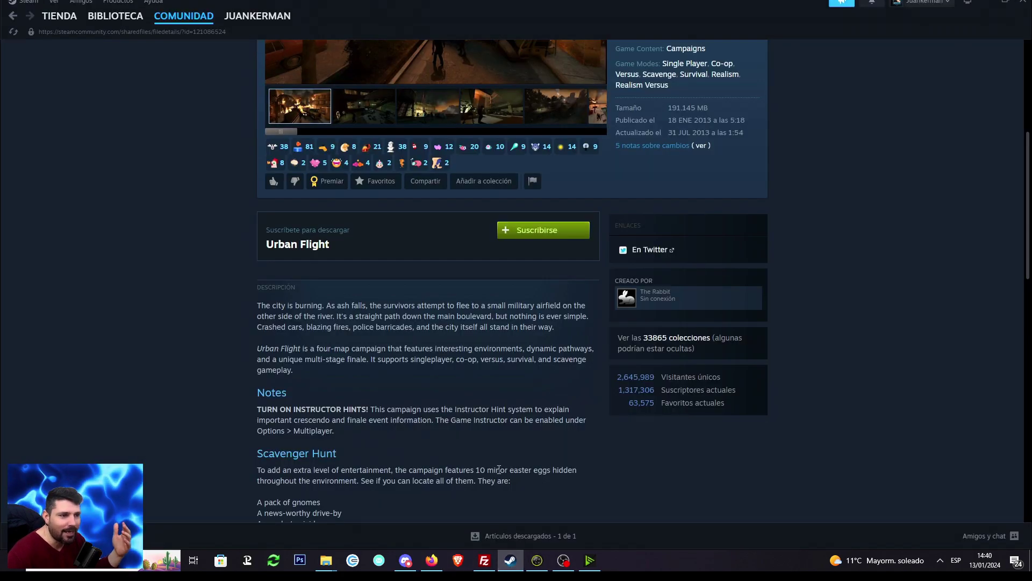
scroll(412, 290, up, 5)
click(368, 159)
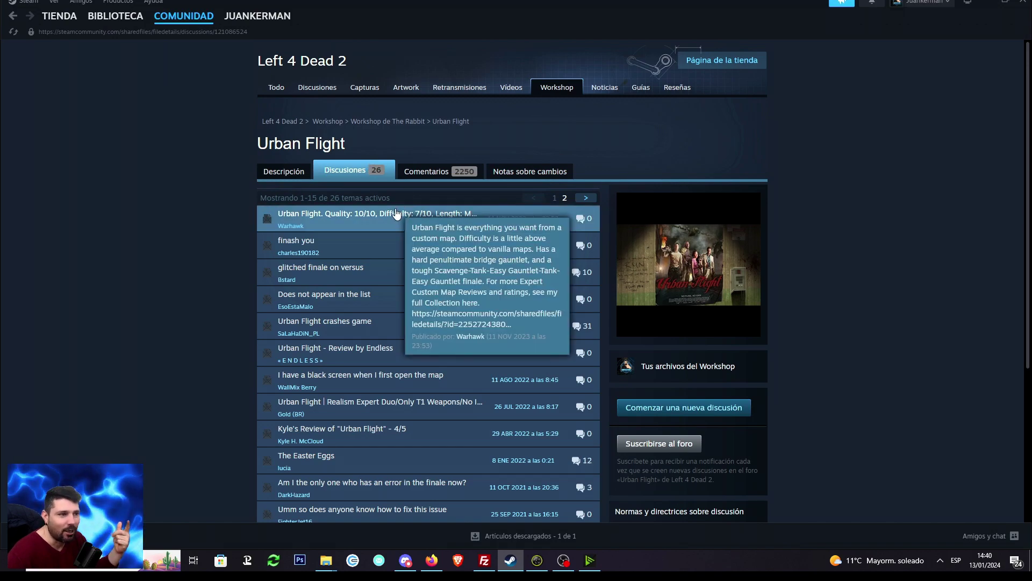
scroll(400, 250, down, 1)
scroll(400, 250, down, 2)
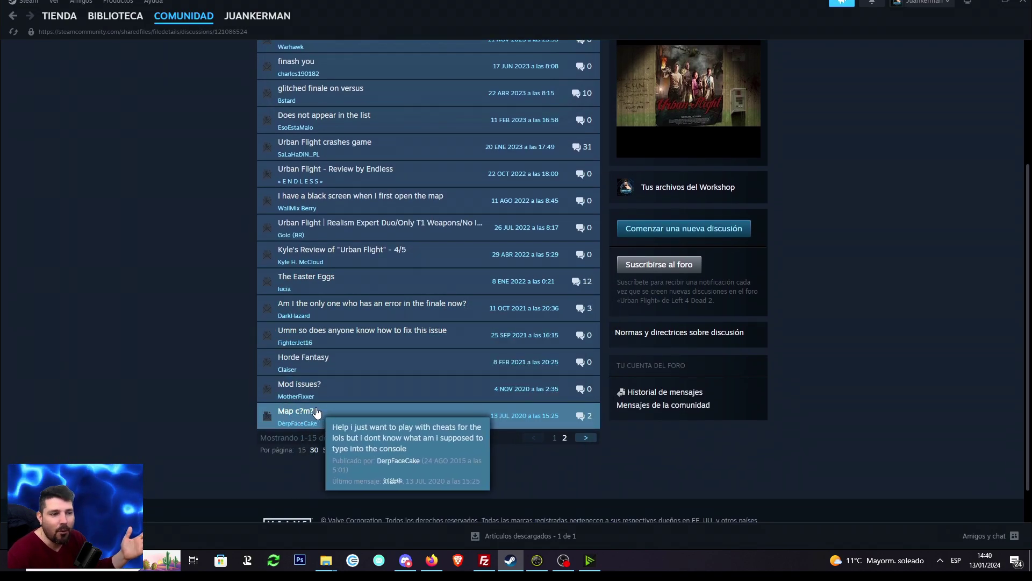
click(297, 416)
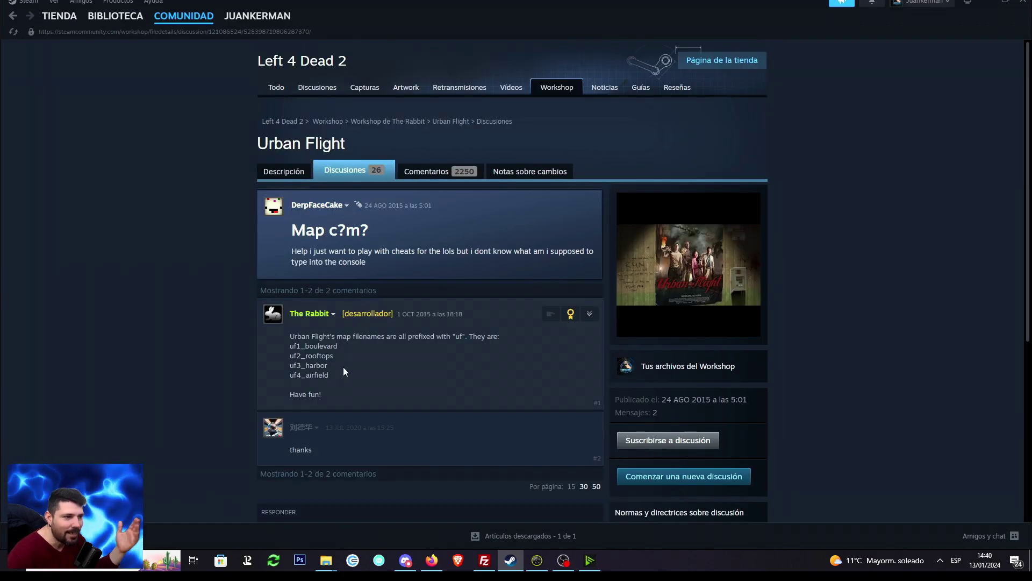
- Copy the map name uf1_boulevard from the developer's reply in the discussion
mouse_move(344, 350)
mouse_down()
mouse_move(301, 346)
mouse_move(336, 353)
mouse_up()
click(339, 346)
drag(340, 347, 291, 349)
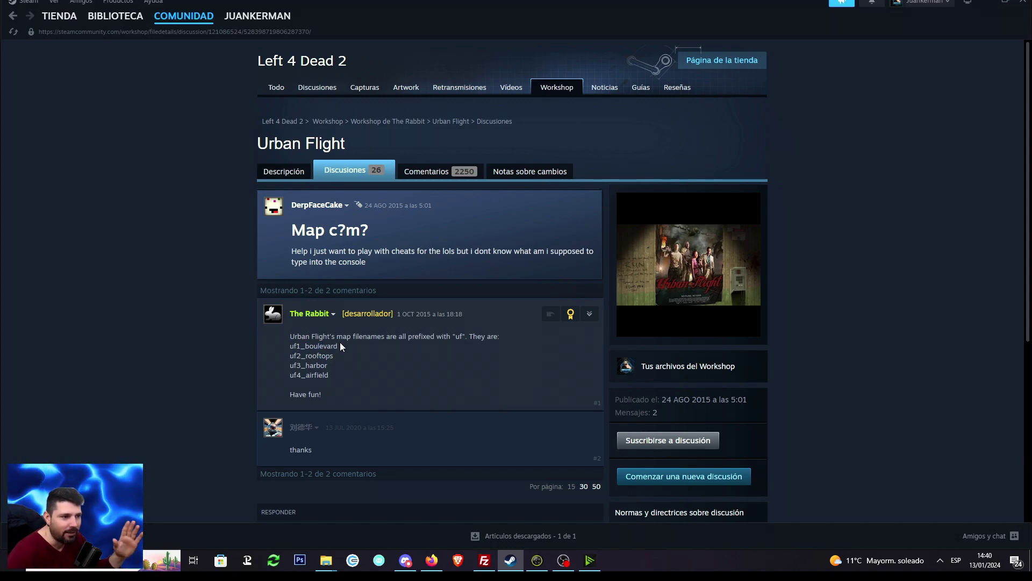
mouse_move(339, 346)
mouse_down()
mouse_move(297, 346)
mouse_move(334, 354)
mouse_up()
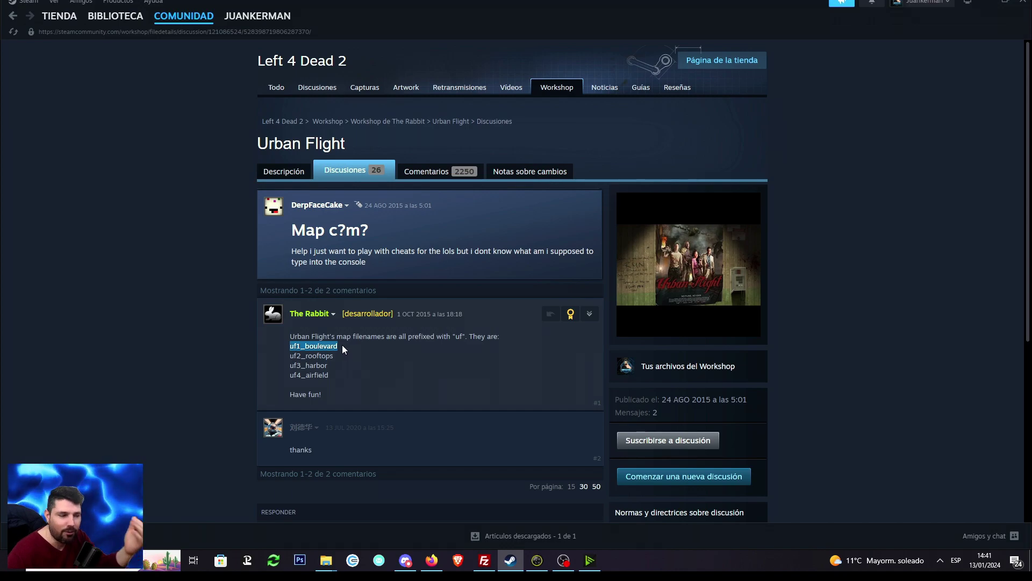
right_click(332, 349)
click(351, 358)
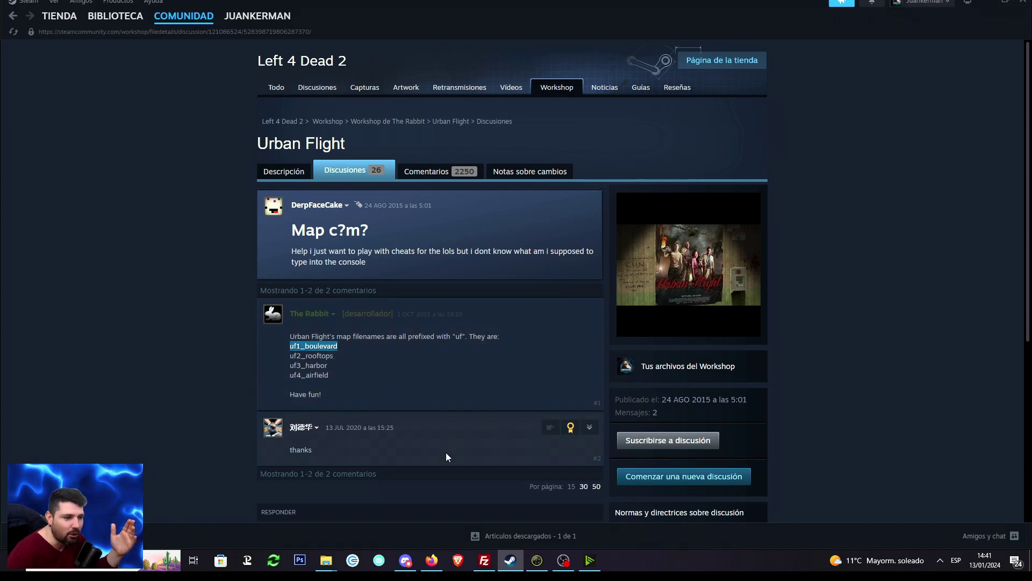
- Set the game server's Startmap to uf1_boulevard in the ZAP-Hosting settings and save the configuration
click(431, 560)
key(BackSpace)
key(ctrl+v)
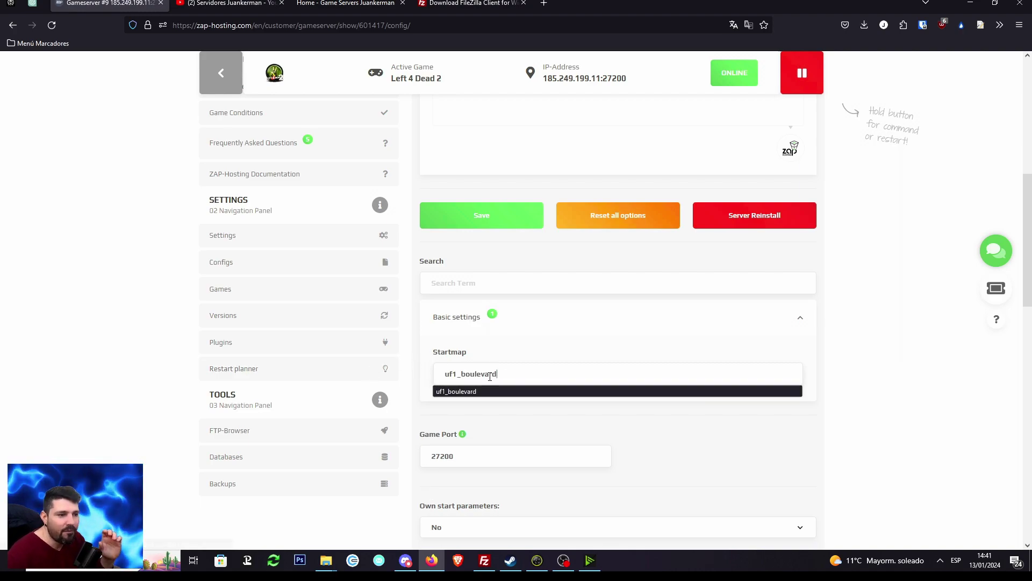
click(541, 374)
scroll(597, 368, down, 10)
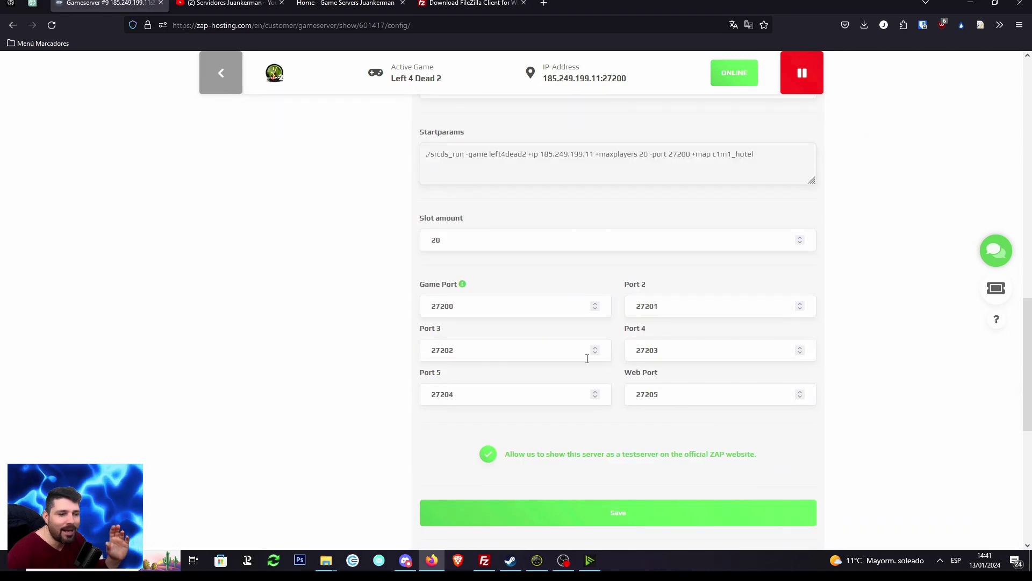
click(613, 519)
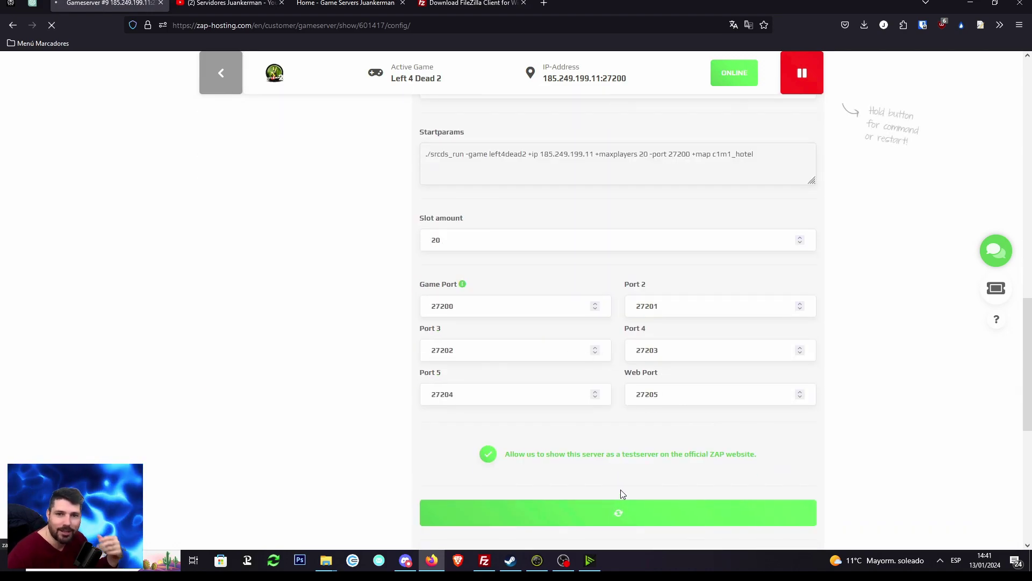
- Switch back to Steam and open Urban Flight's description page
key(alt+Tab)
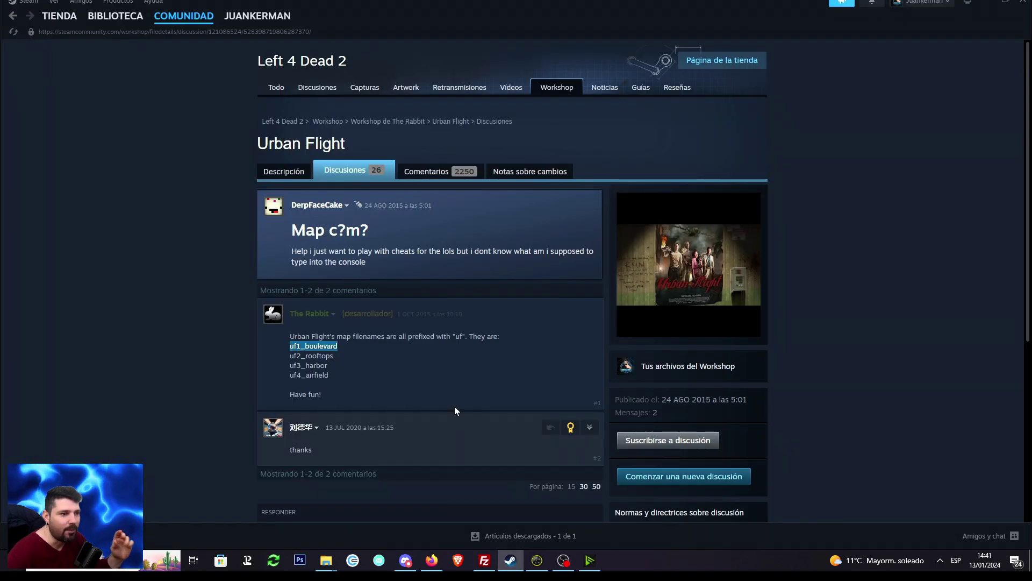
click(289, 172)
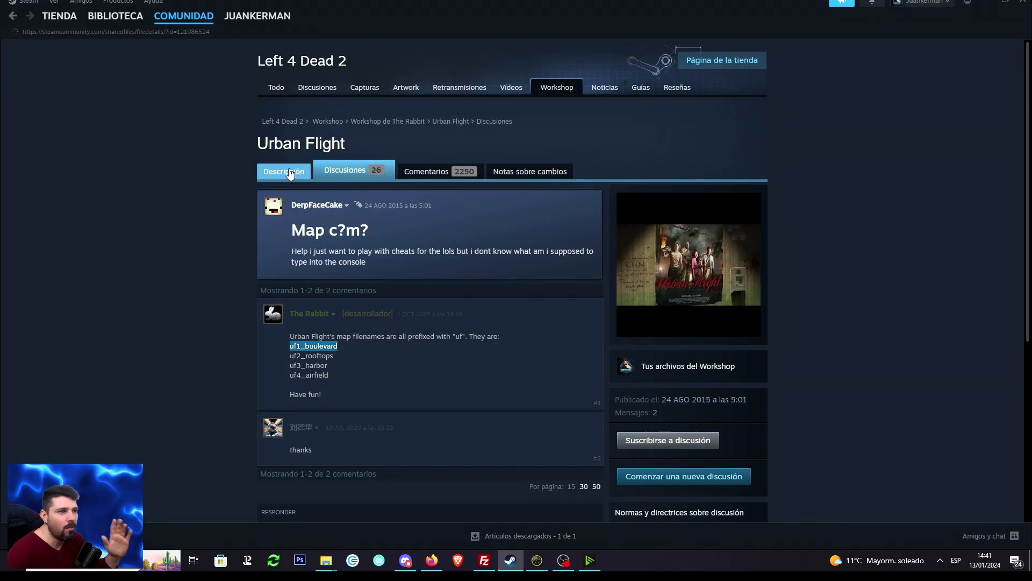
mouse_move(184, 18)
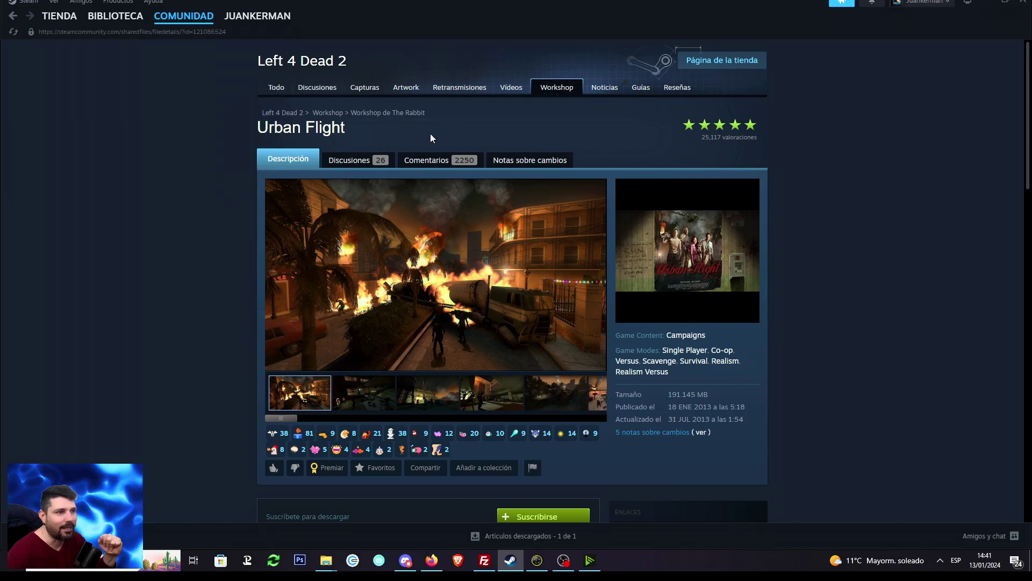
- Go through the library to Left 4 Dead 2's Workshop and open Urban Flight from its most-subscribed items
drag(428, 134, 210, 124)
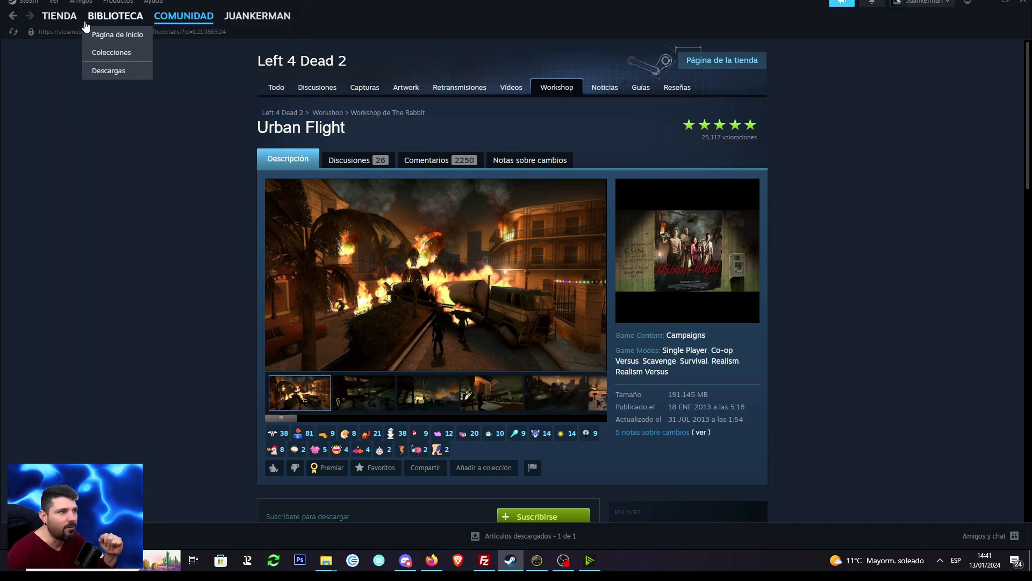
click(123, 20)
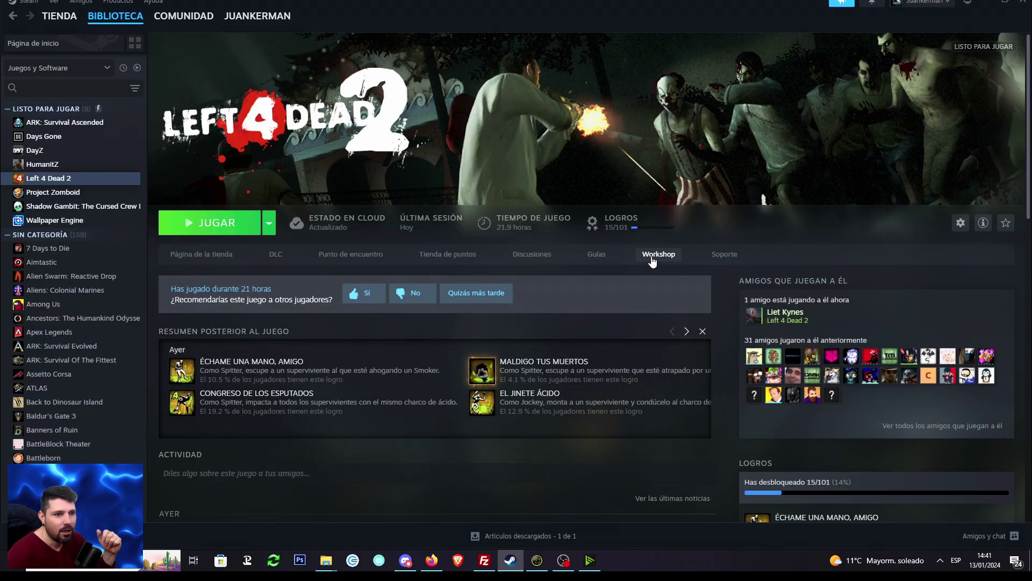
click(651, 255)
scroll(467, 341, down, 4)
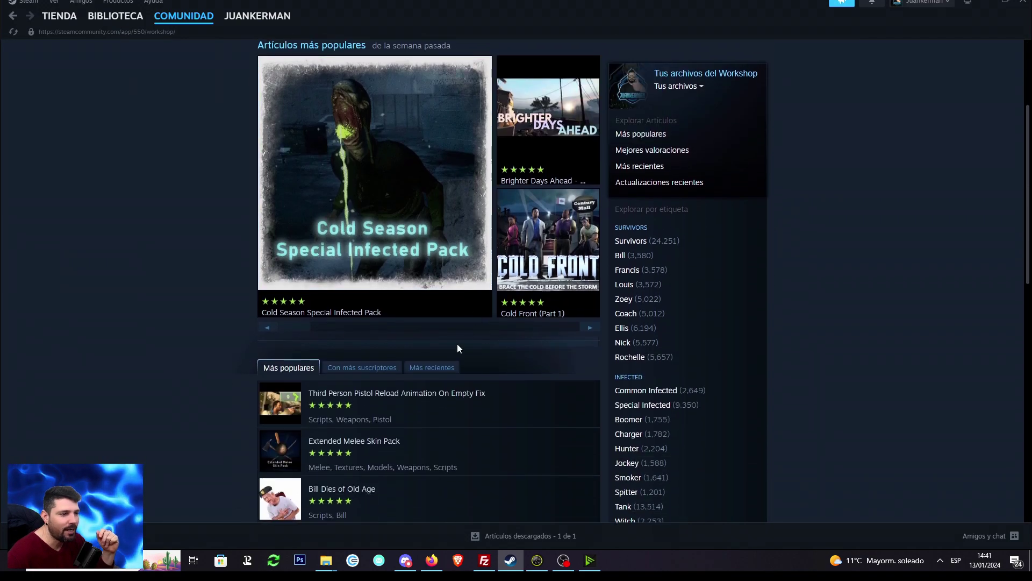
click(366, 361)
click(369, 440)
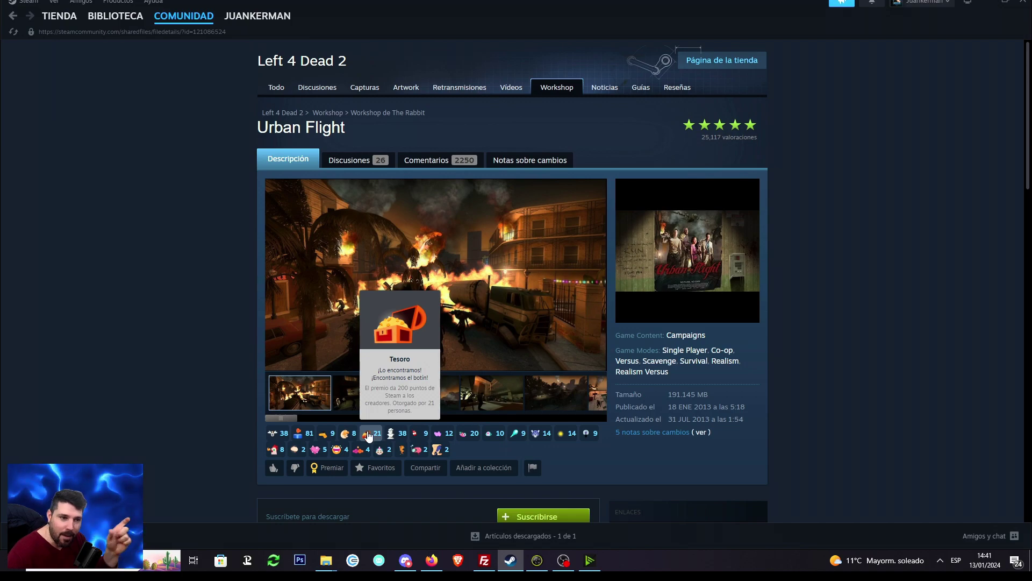
- Review the Urban Flight description and subscribe to the campaign
scroll(387, 258, down, 10)
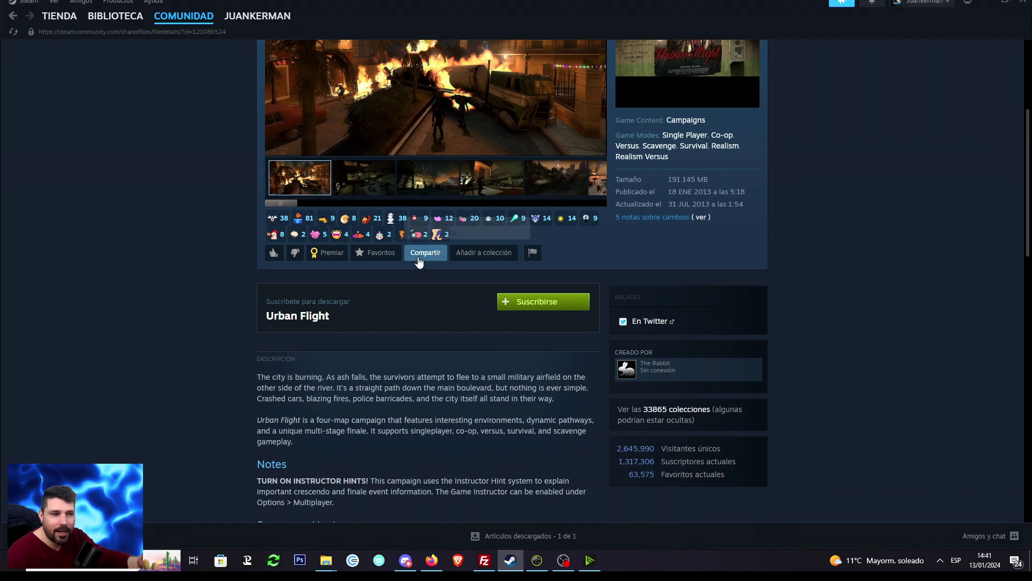
scroll(355, 211, up, 1)
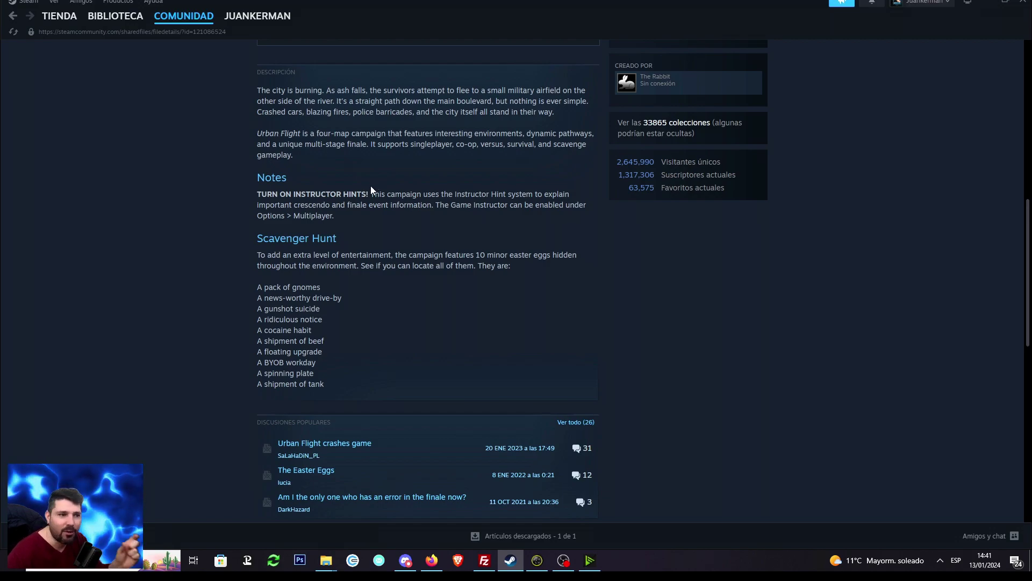
scroll(409, 215, up, 5)
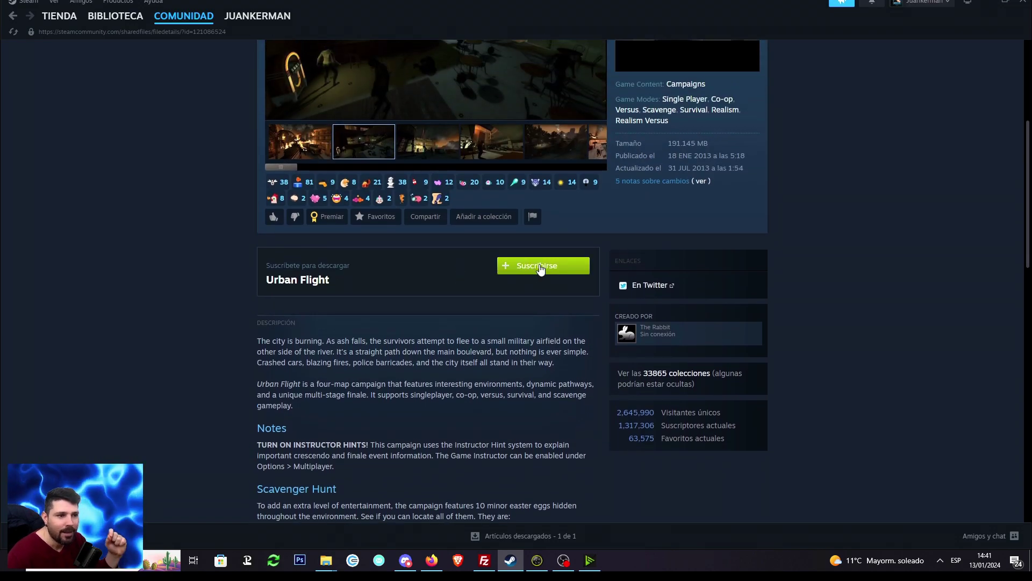
click(536, 268)
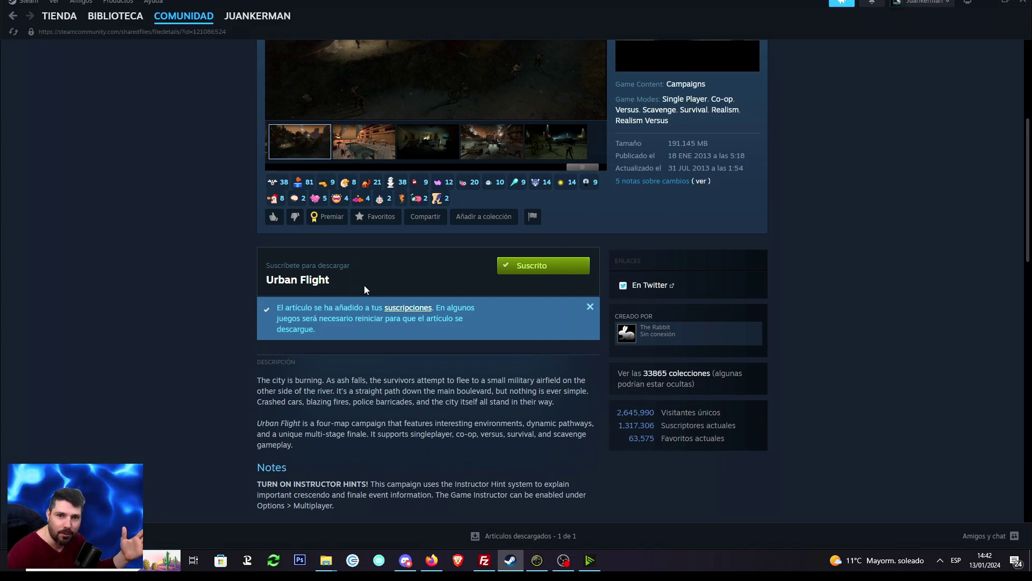
- Return to the Workshop overview and subscribe to the Cold Season Special Infected Pack
click(13, 21)
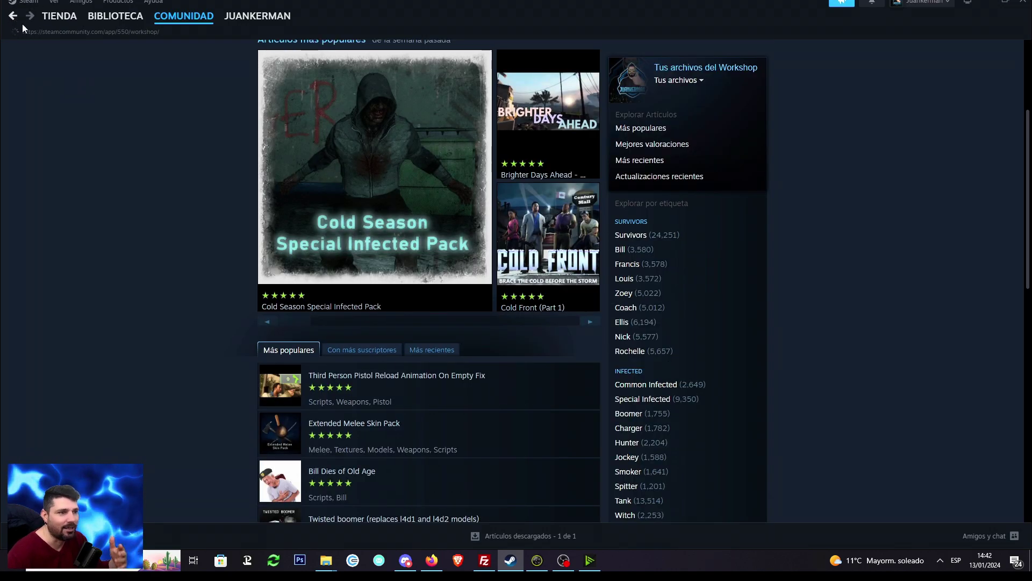
scroll(396, 260, down, 2)
scroll(390, 162, up, 1)
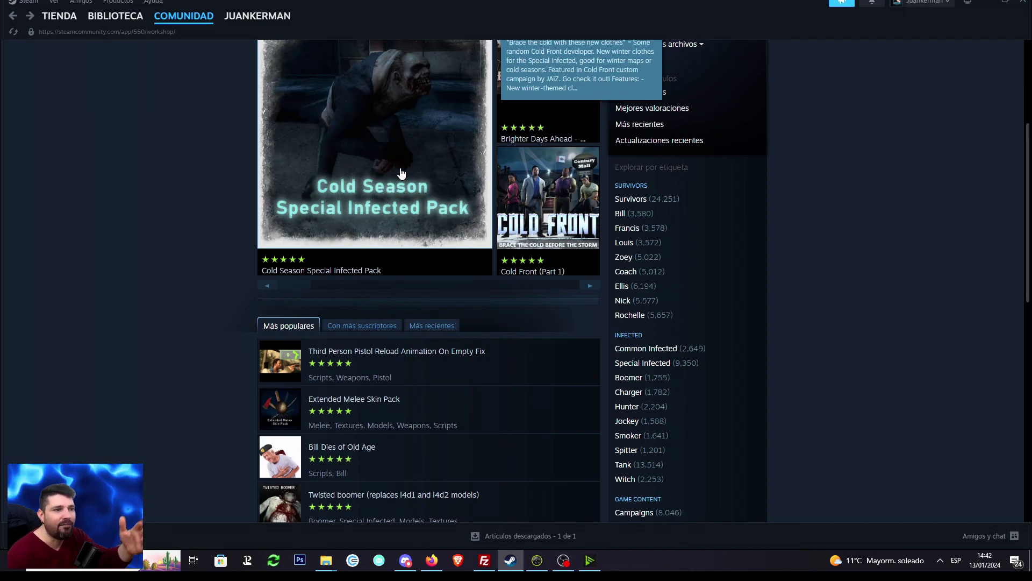
click(392, 150)
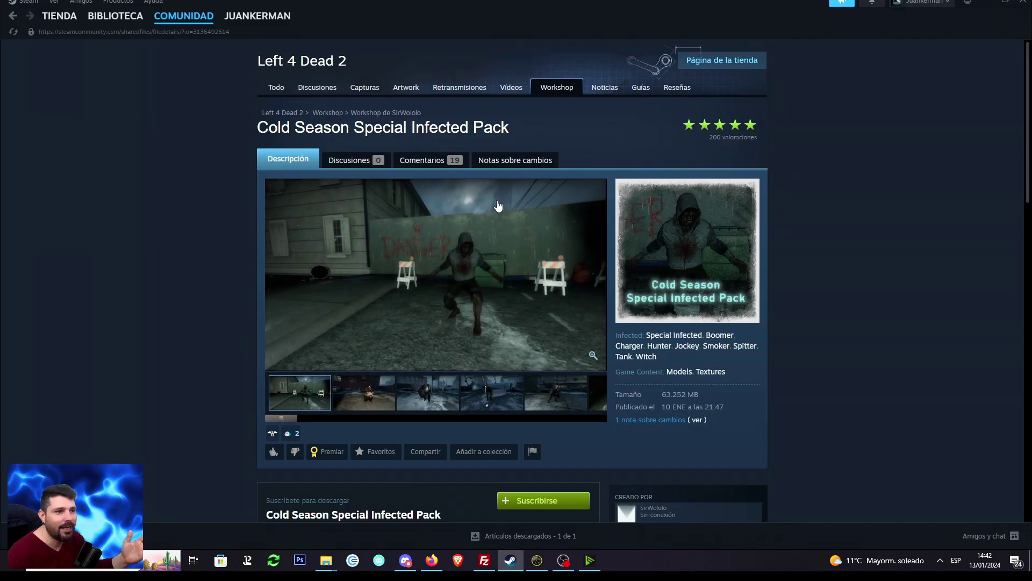
scroll(733, 279, down, 2)
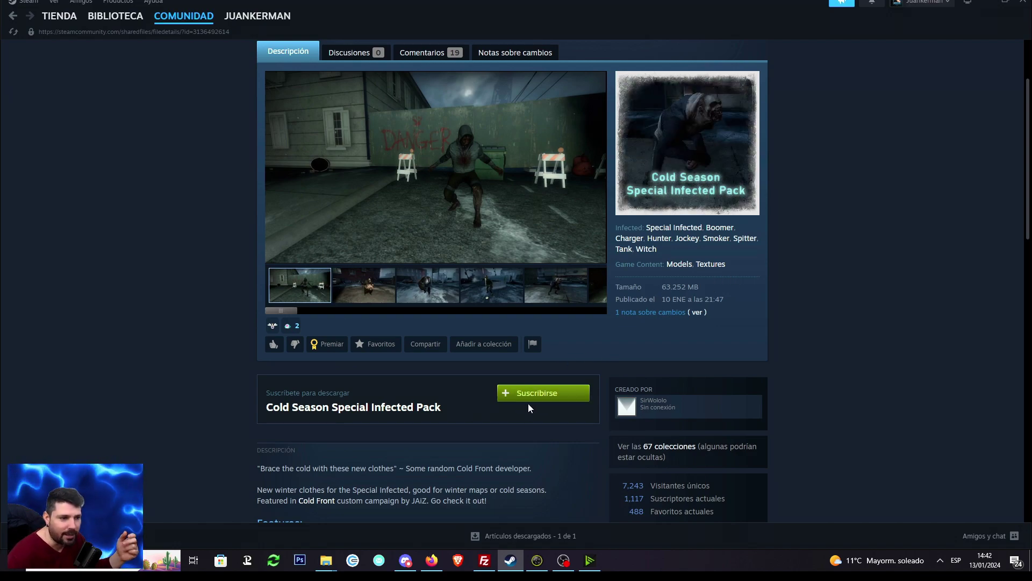
click(542, 395)
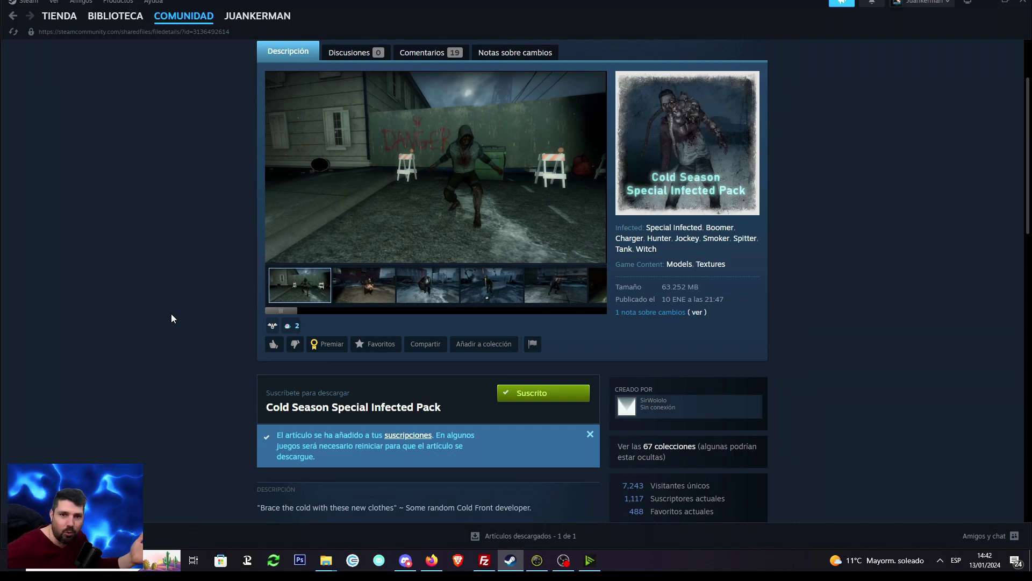
- Open Left 4 Dead 2's local files folder from the Steam library
scroll(272, 215, up, 2)
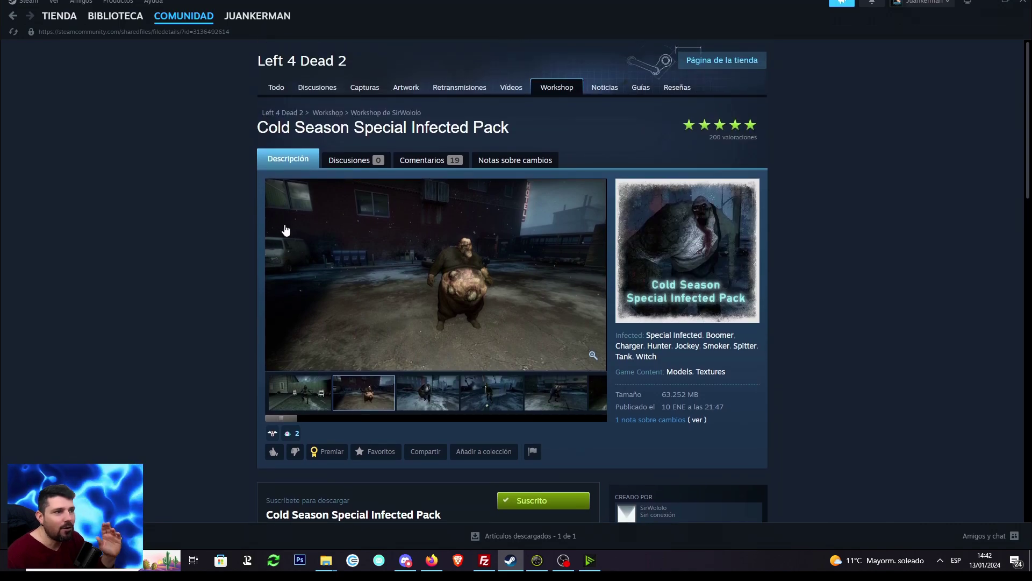
click(115, 17)
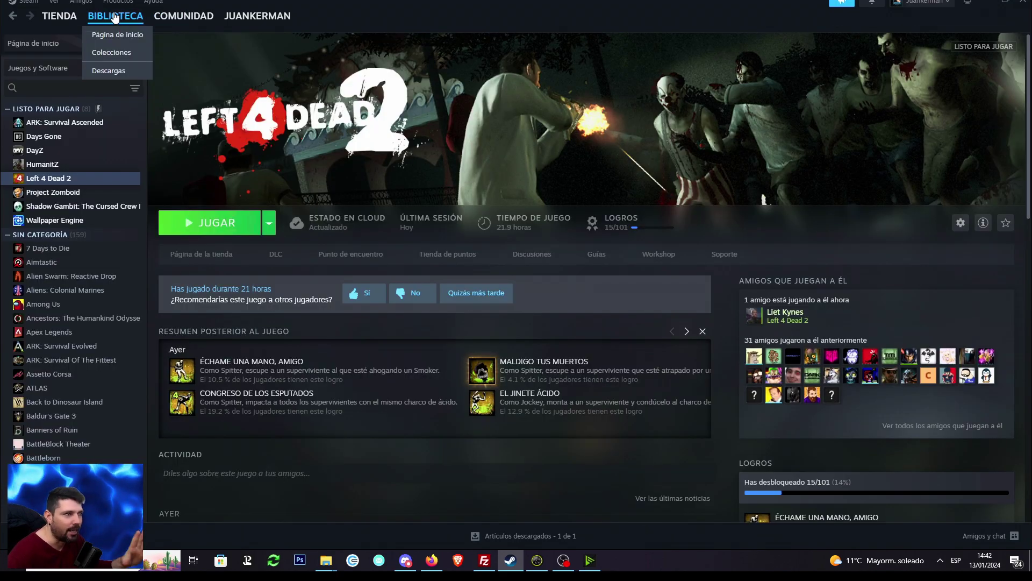
right_click(45, 179)
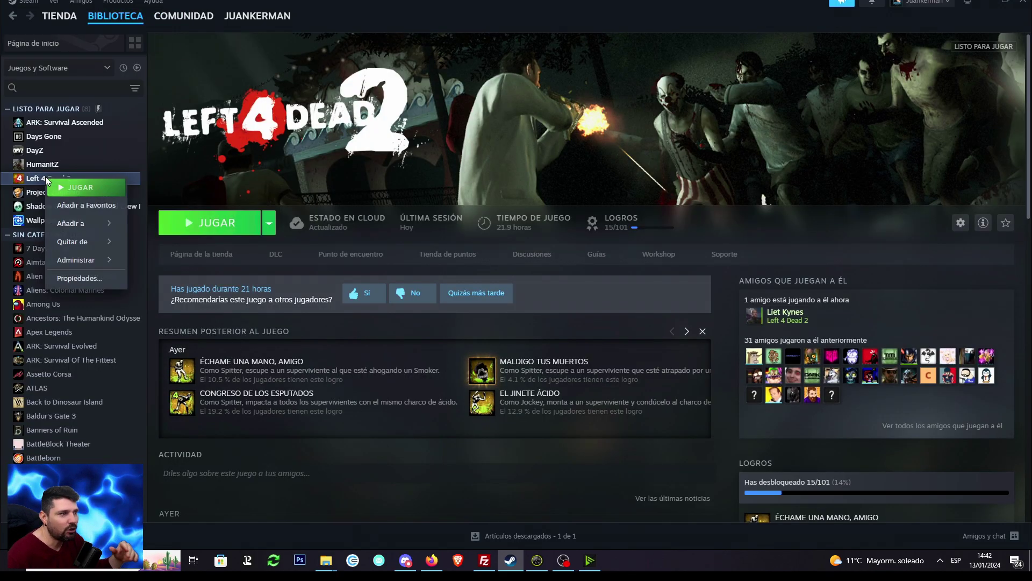
mouse_move(86, 262)
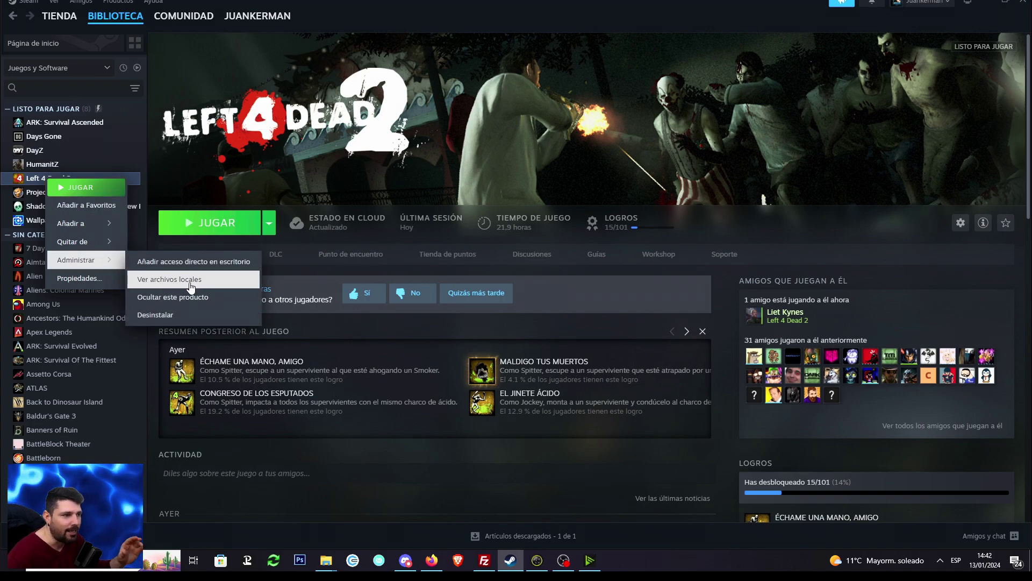
click(190, 281)
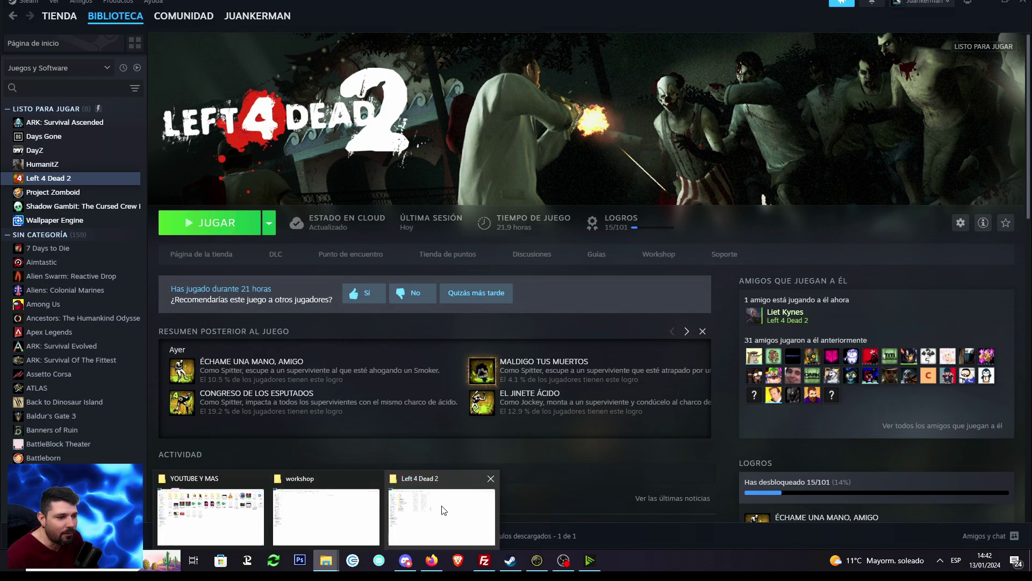
click(440, 508)
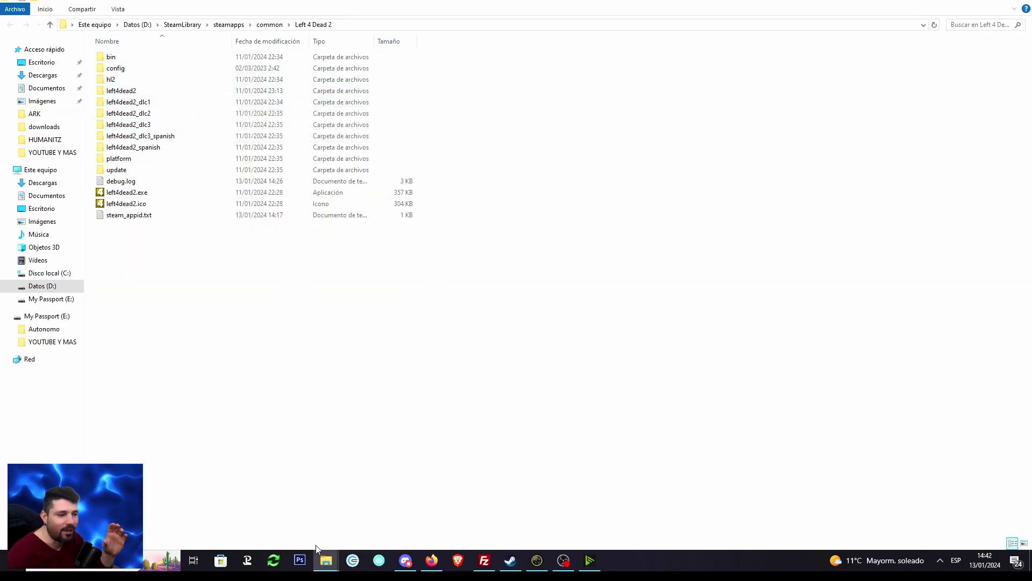
- Reopen the game's local files from Steam and browse to the left4dead2\addons\workshop folder
key(alt+Tab)
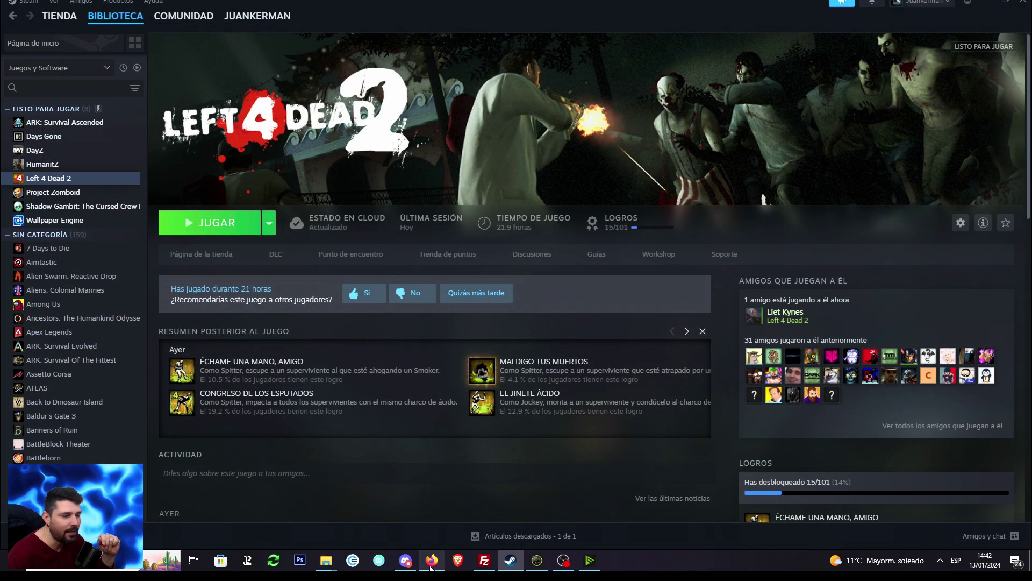
right_click(34, 179)
mouse_move(72, 264)
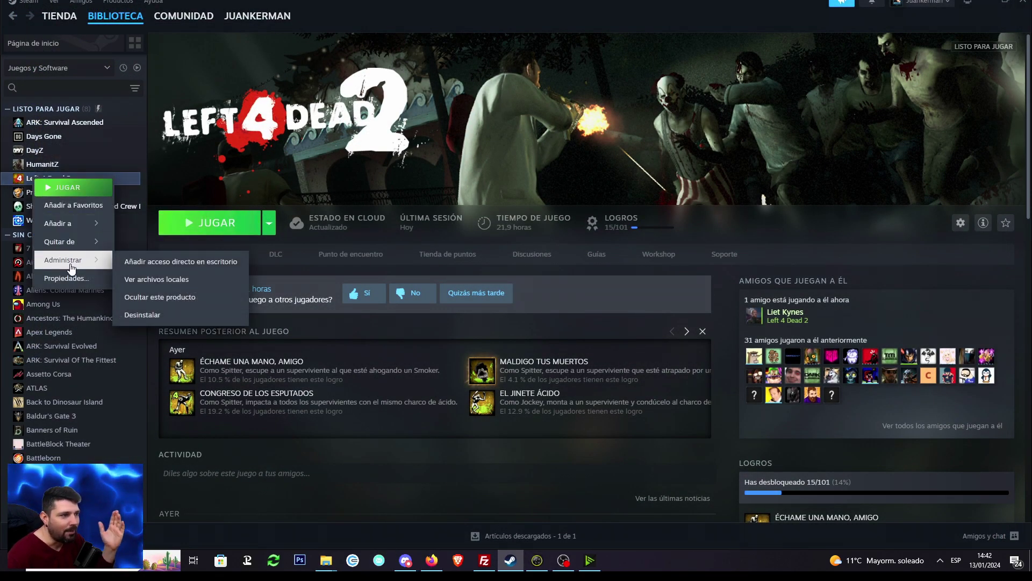
click(161, 284)
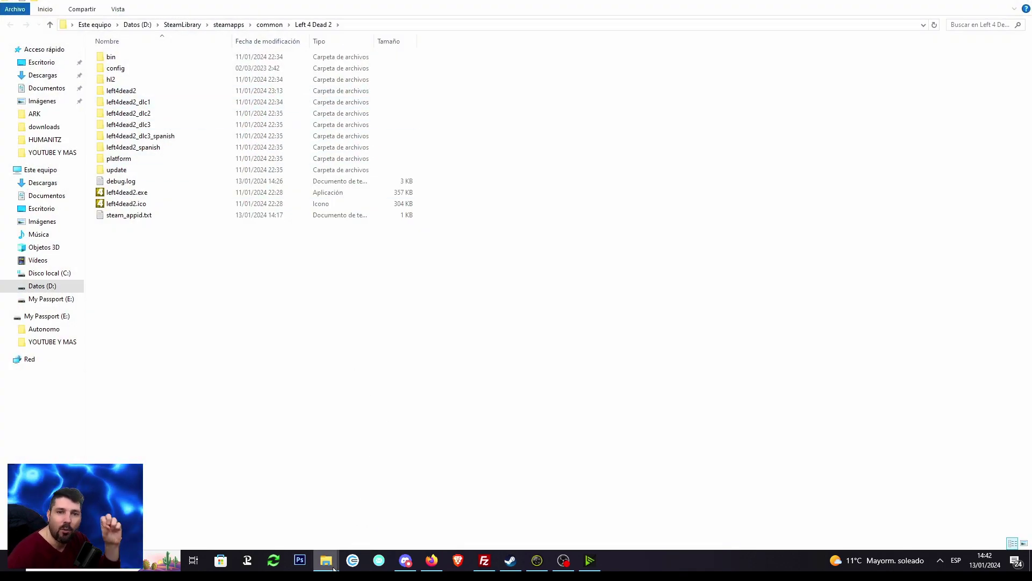
double_click(122, 86)
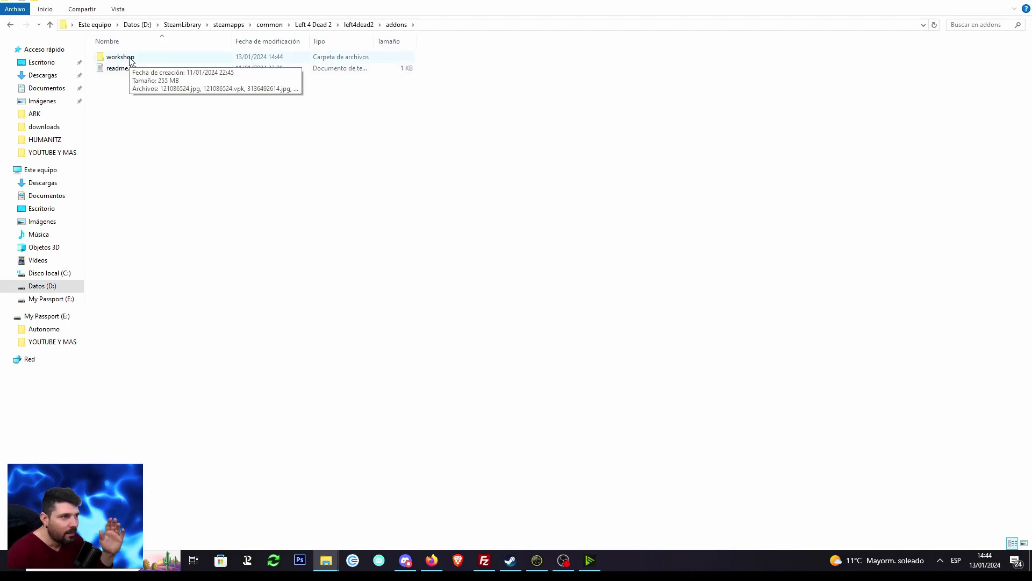
double_click(119, 57)
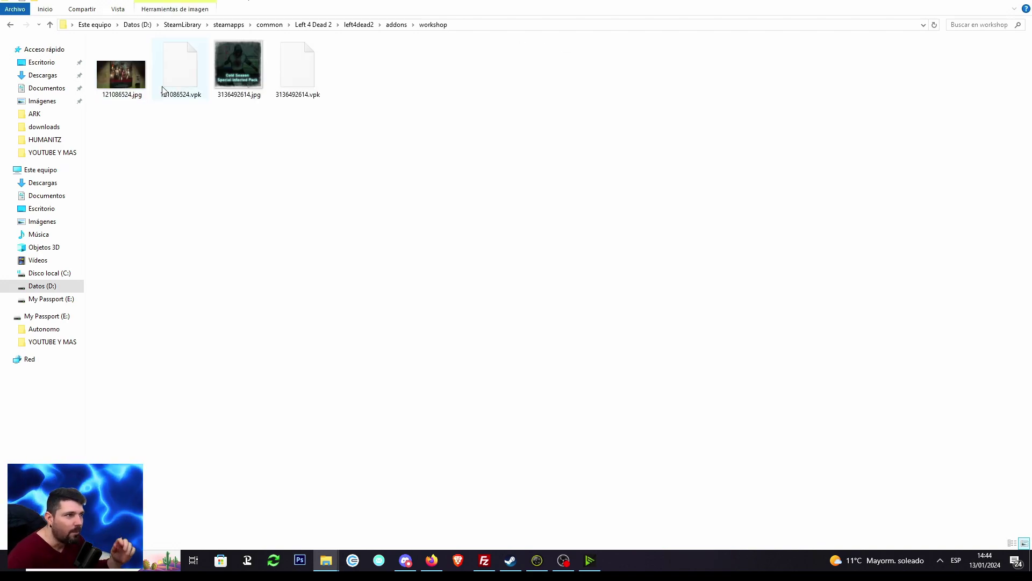
- Examine the downloaded .jpg and .vpk files and check where the workshop folder sits inside addons
drag(120, 135, 368, 90)
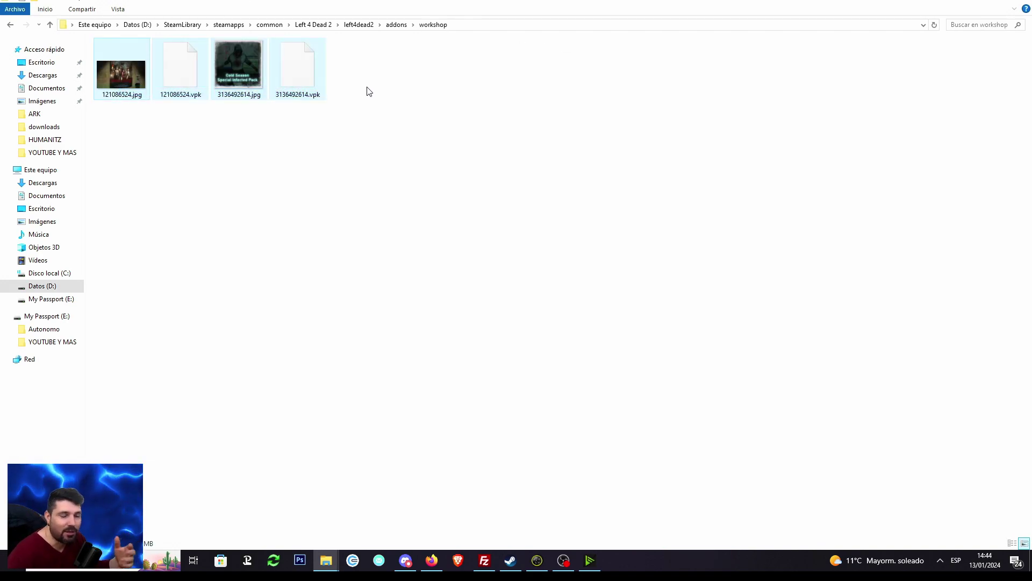
click(193, 143)
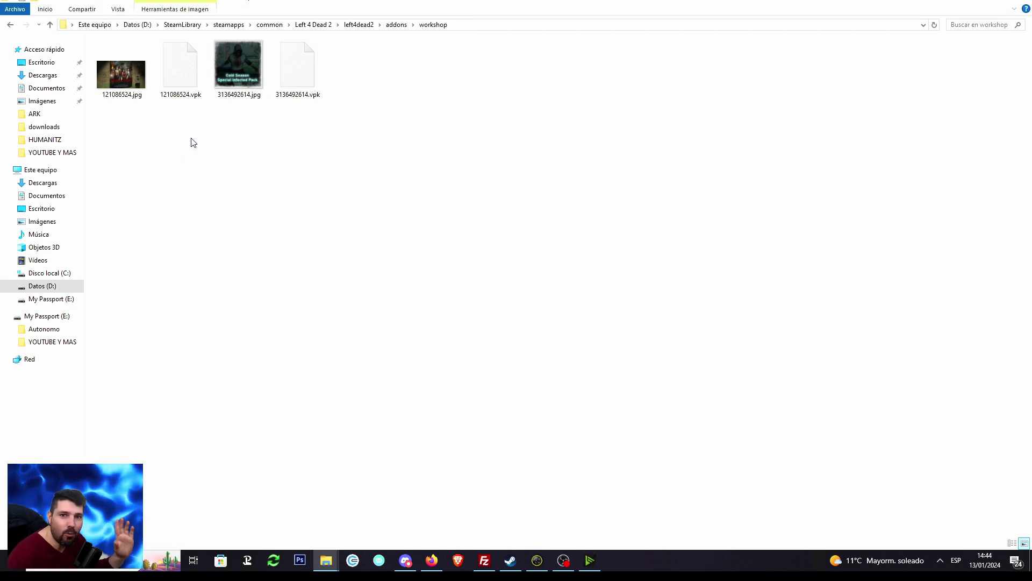
click(51, 25)
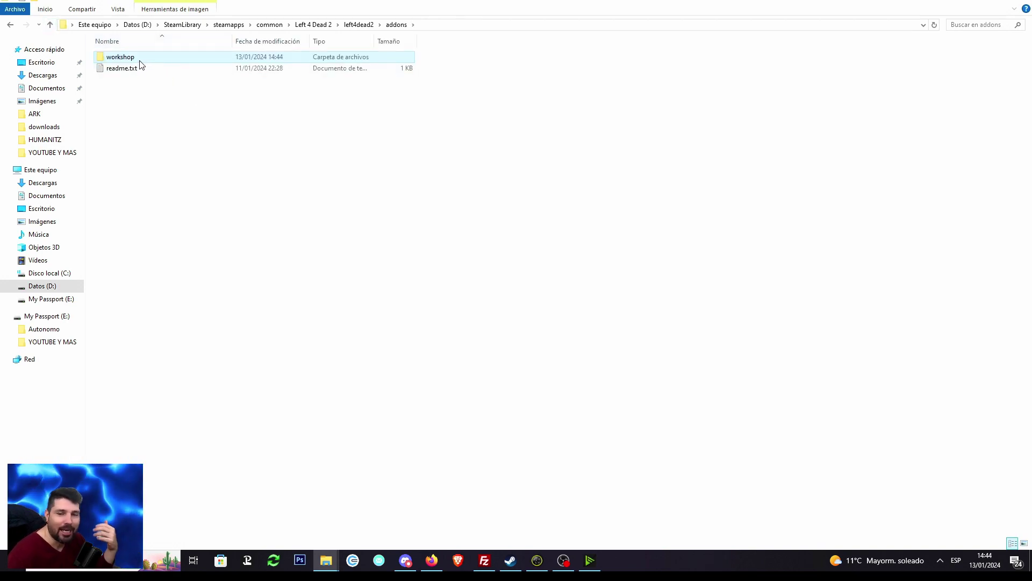
double_click(140, 60)
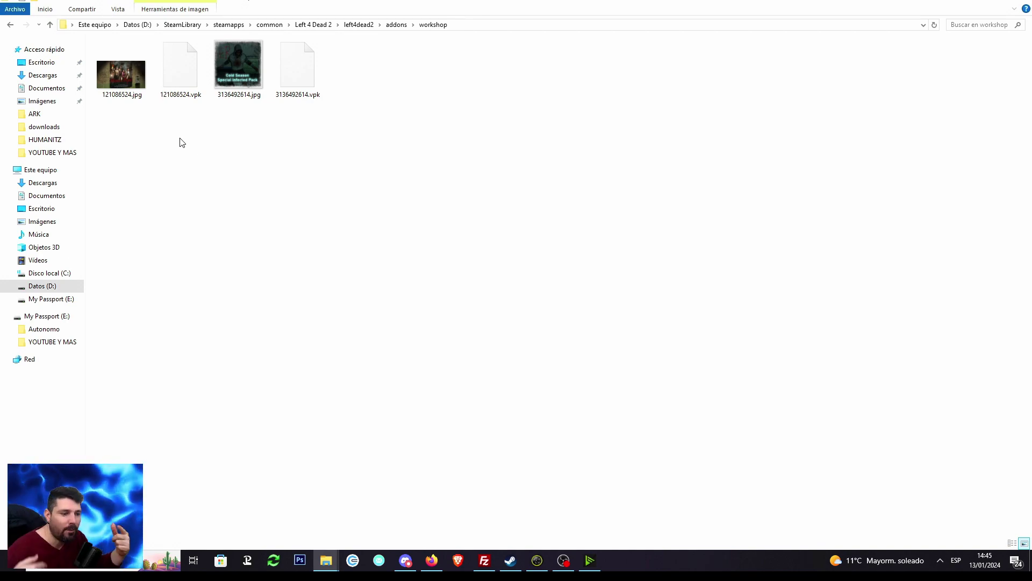
- Switch back to Steam, browse Left 4 Dead 2's local files once more and go to its addons\workshop folder
click(510, 561)
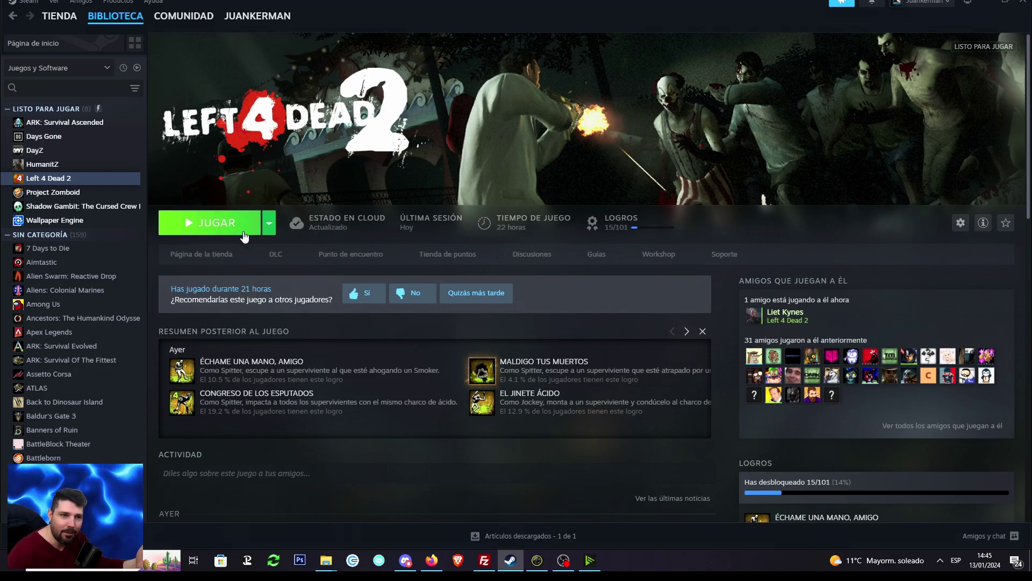
right_click(67, 181)
mouse_move(112, 265)
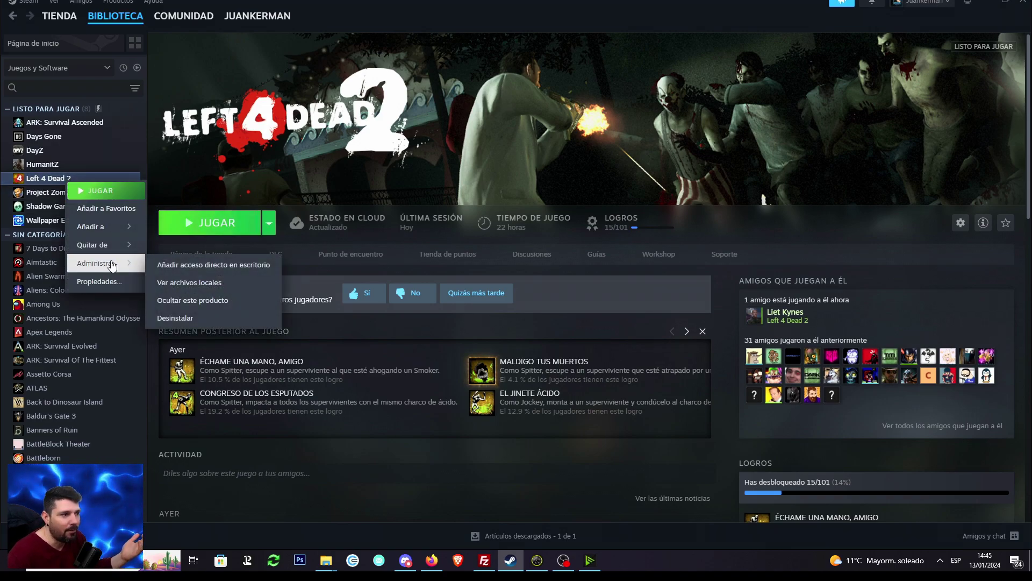
click(182, 283)
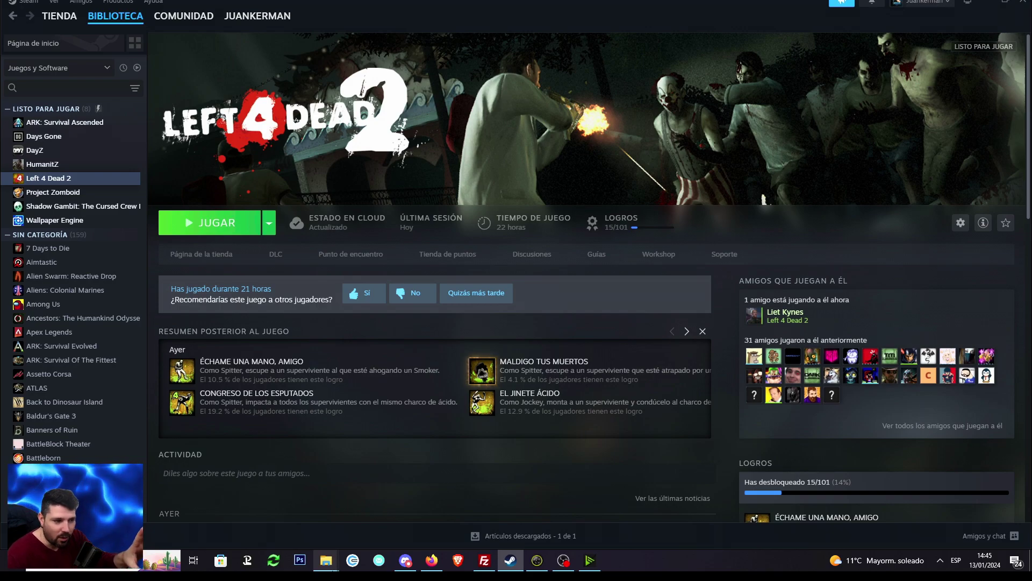
mouse_move(326, 560)
click(436, 513)
double_click(129, 57)
double_click(129, 57)
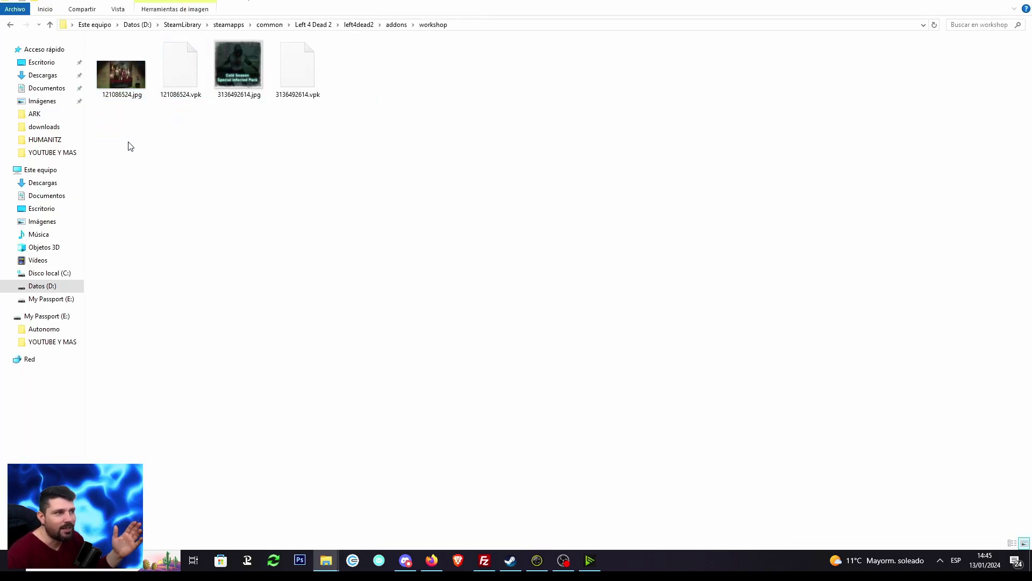
- Narrow the navigation pane beside the downloaded add-on files and select the workshop folder's full path
drag(105, 144, 327, 90)
click(90, 146)
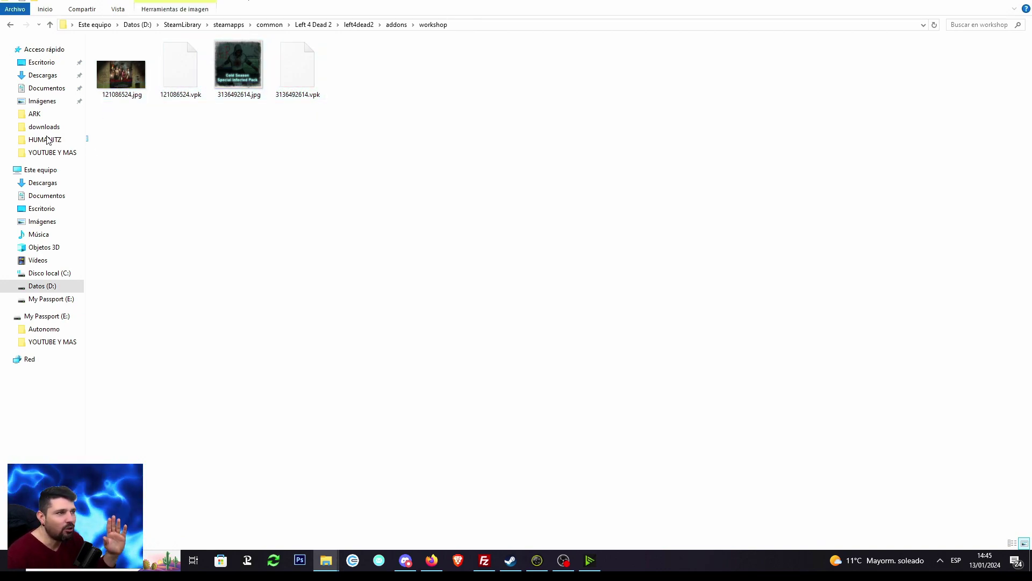
drag(86, 131, 47, 131)
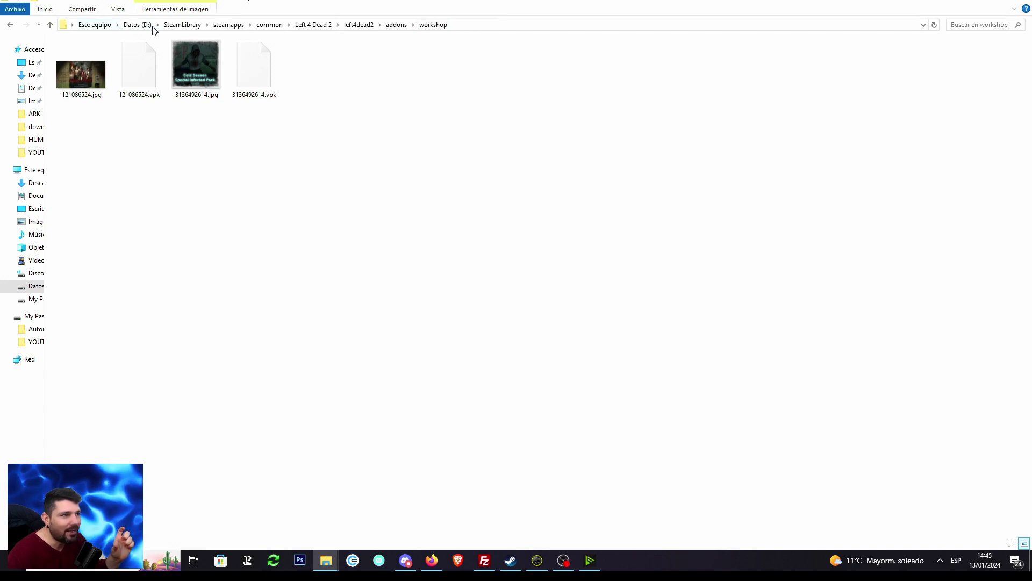
click(471, 29)
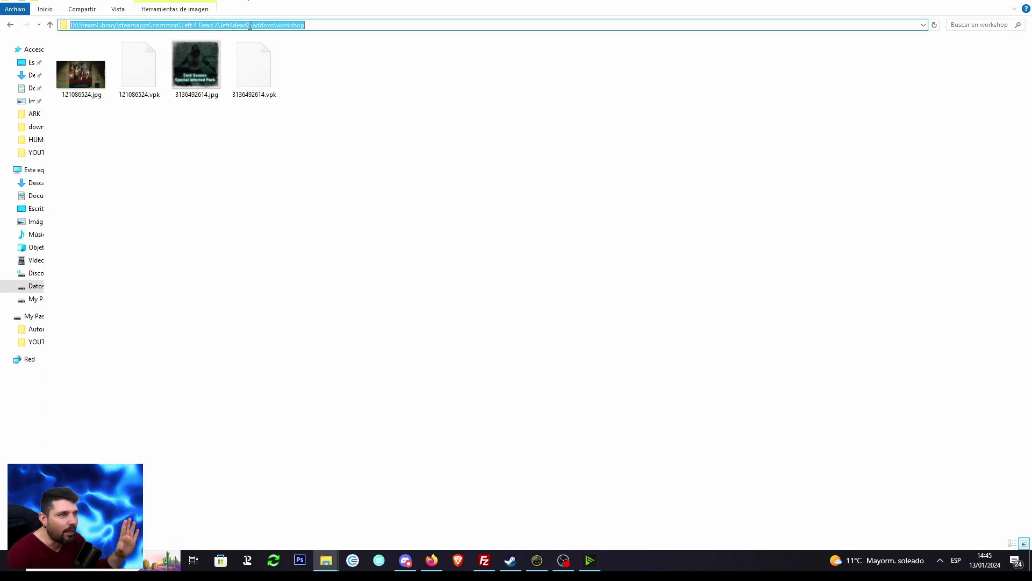
- Copy the local addons\workshop folder path, switch to FileZilla and set it as the local site
right_click(250, 26)
click(281, 60)
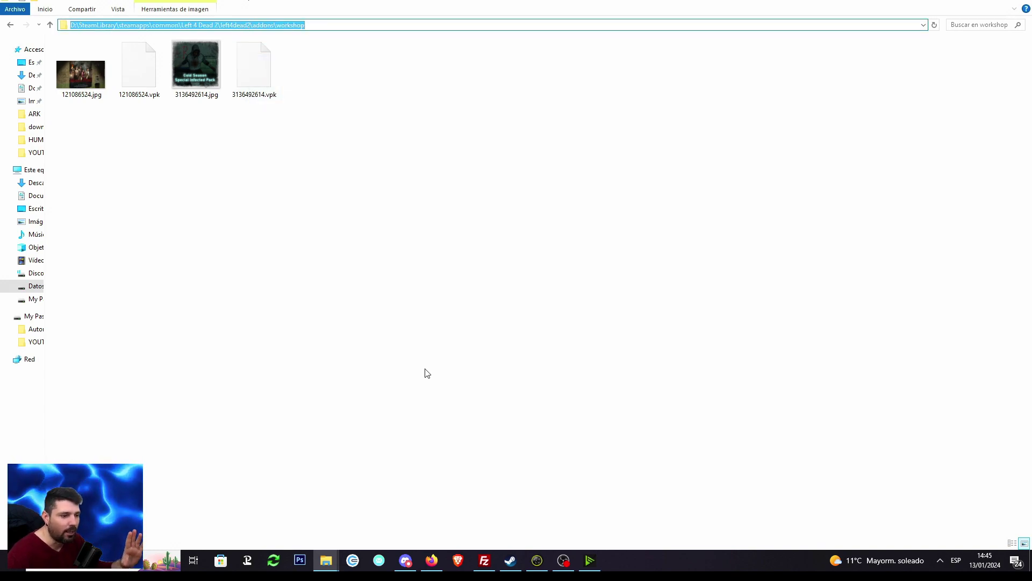
click(483, 560)
click(266, 117)
key(ctrl+c)
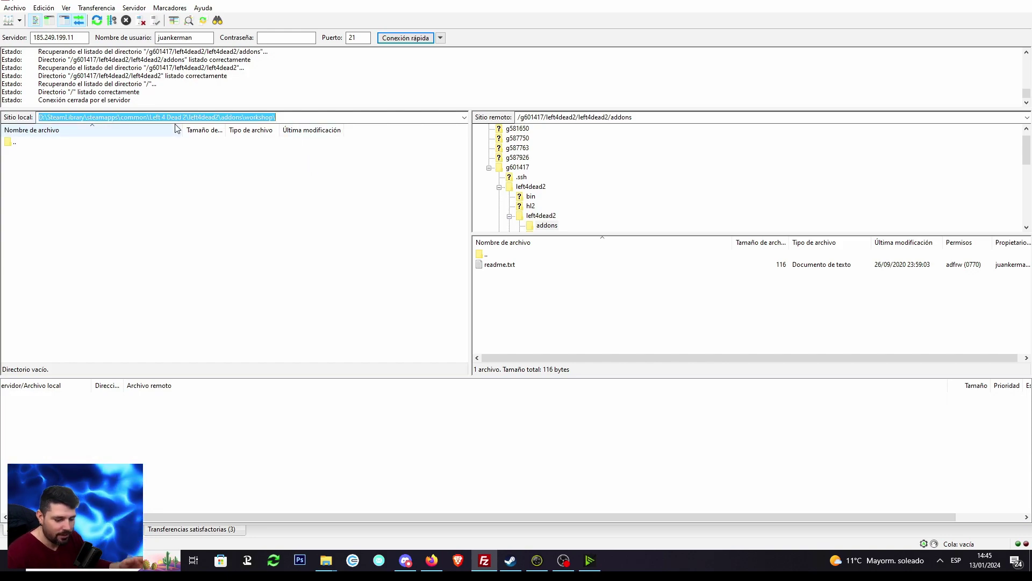
key(BackSpace)
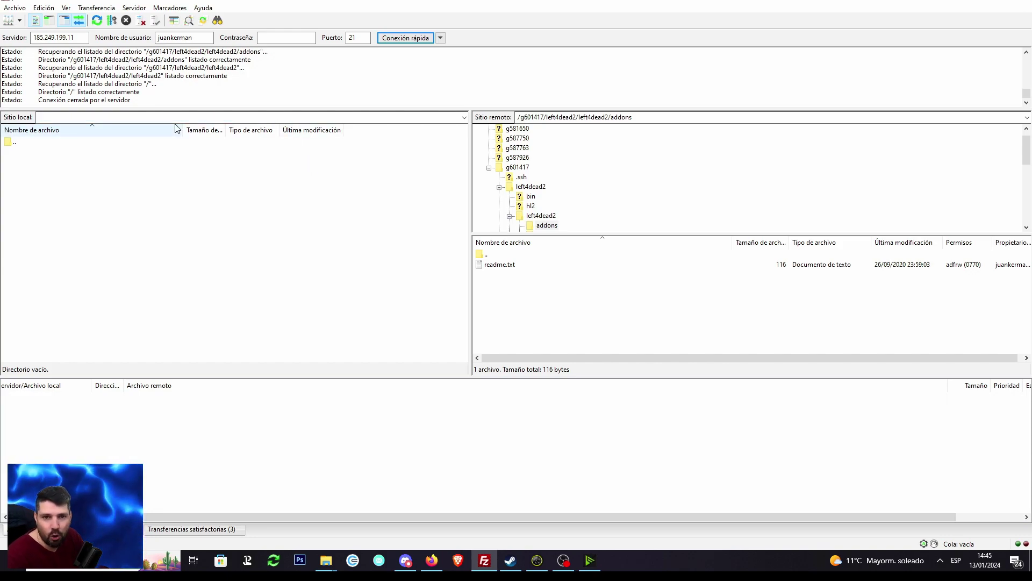
right_click(174, 117)
click(195, 160)
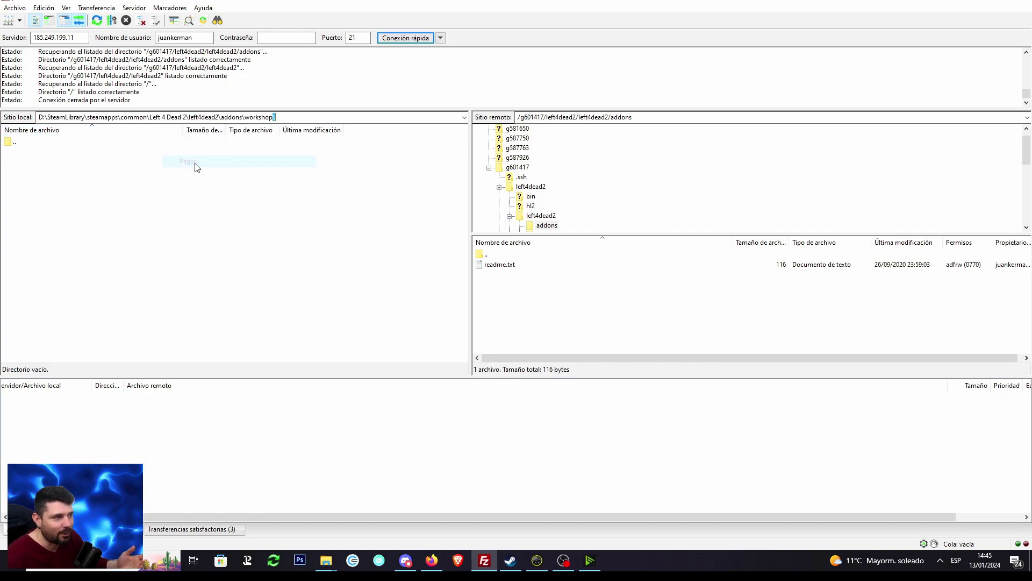
key(Return)
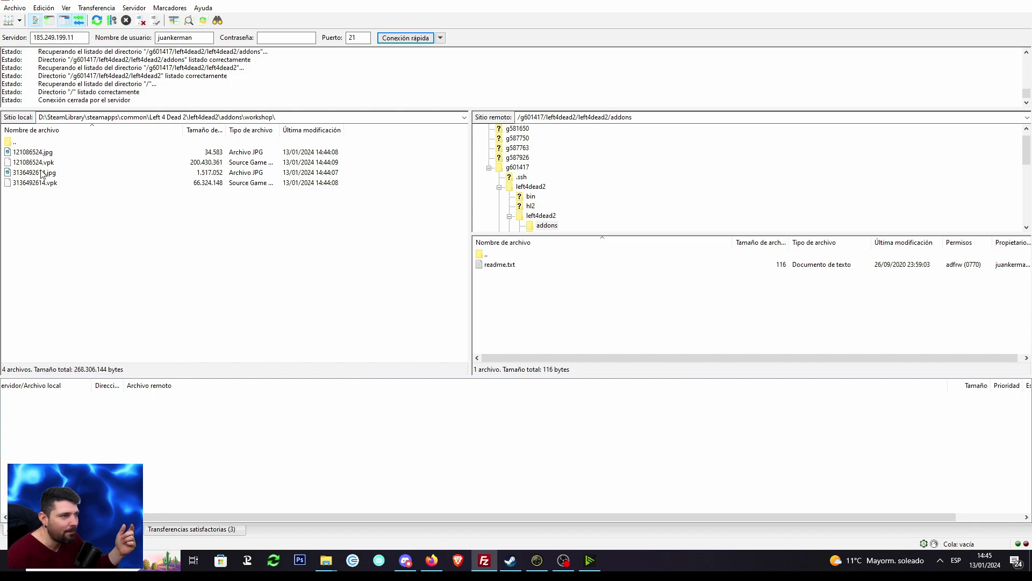
- Go up to the FTP server's root and browse back down through g601417 and left4dead2 to the inner left4dead2 folder
double_click(502, 256)
click(503, 257)
double_click(502, 255)
double_click(501, 256)
double_click(502, 256)
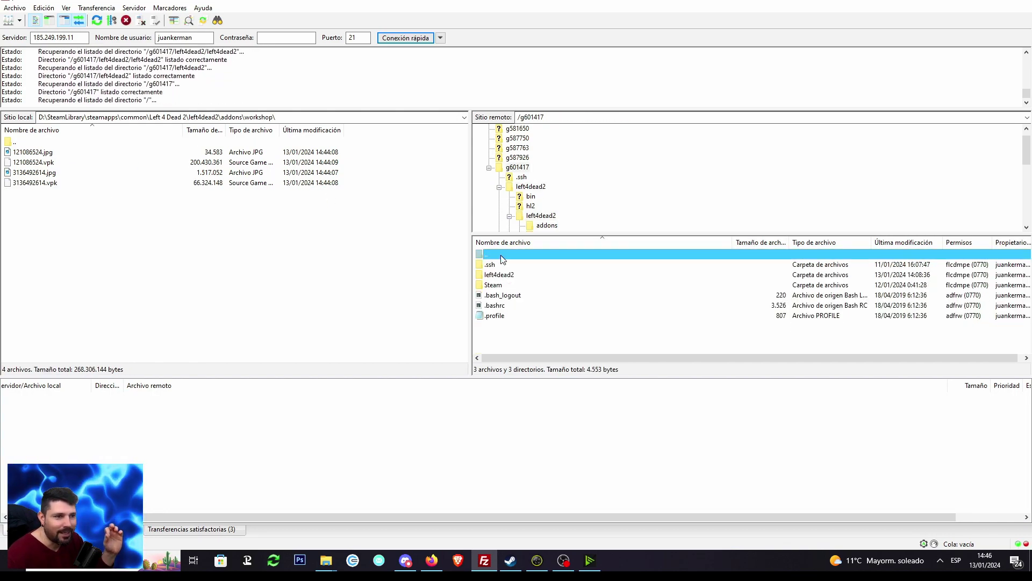
click(499, 306)
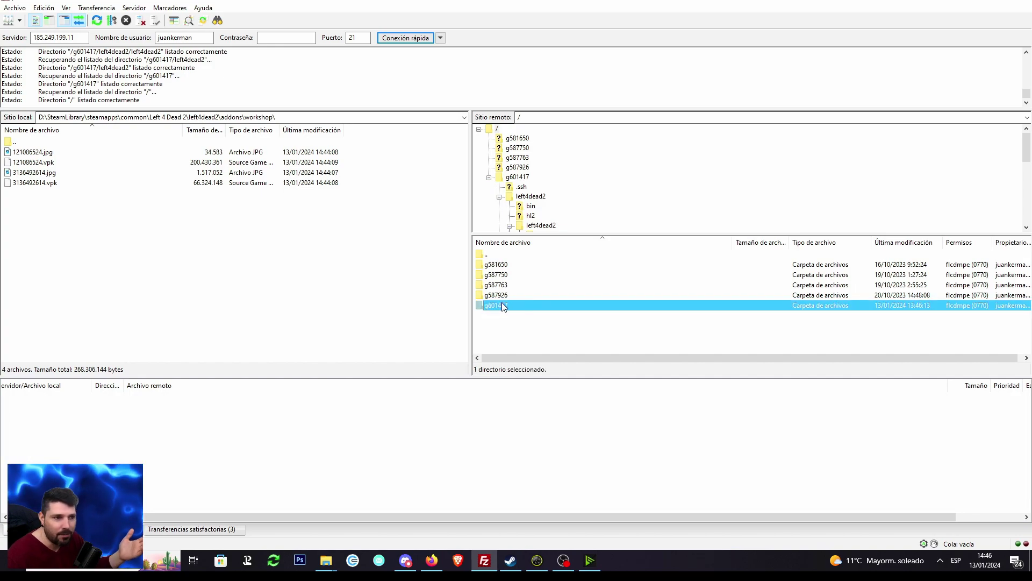
double_click(501, 304)
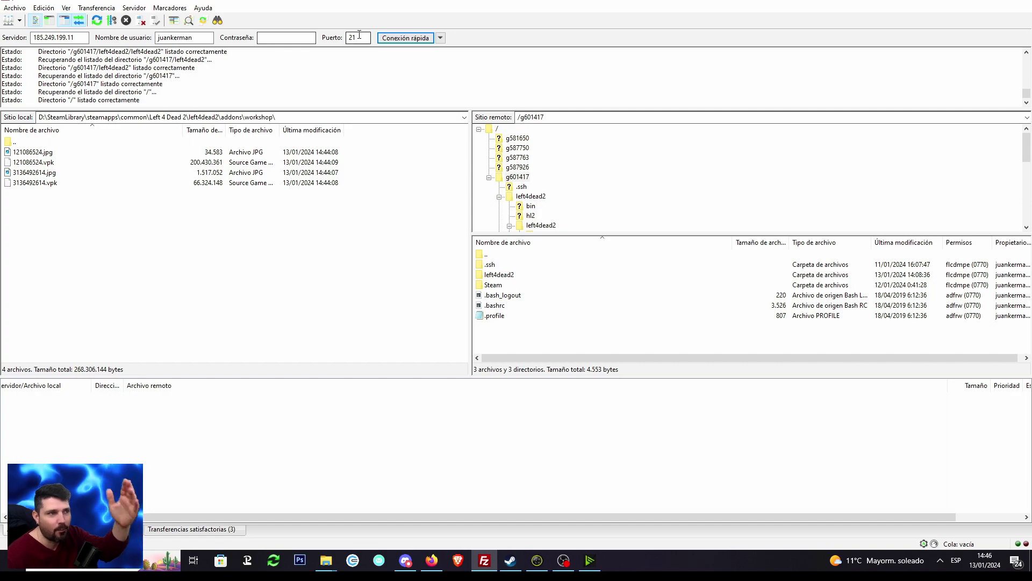
double_click(495, 276)
double_click(505, 287)
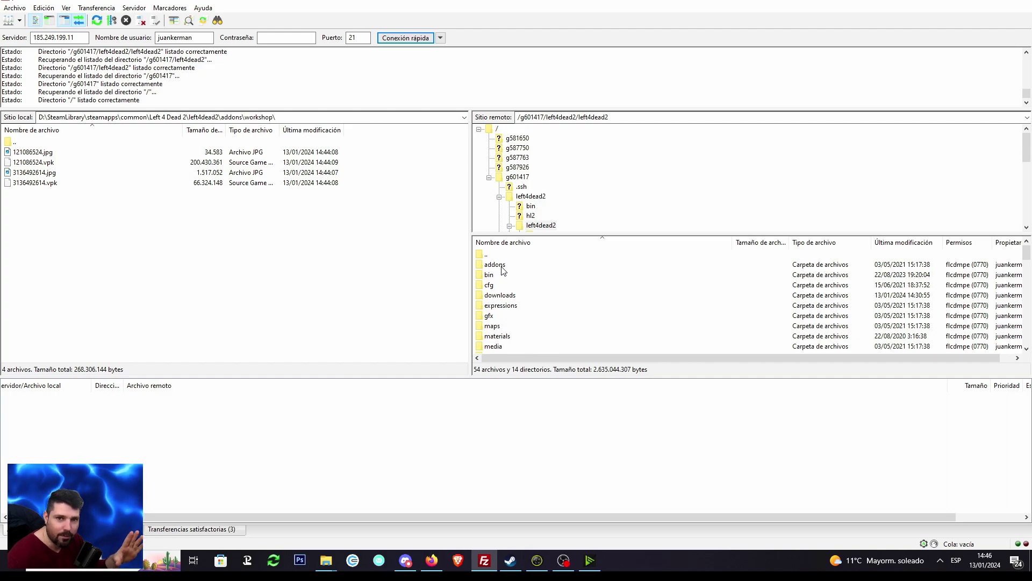
- Return to the remote root and go to /g601417/left4dead2/left4dead2/addons
double_click(495, 256)
double_click(494, 257)
double_click(493, 257)
click(502, 306)
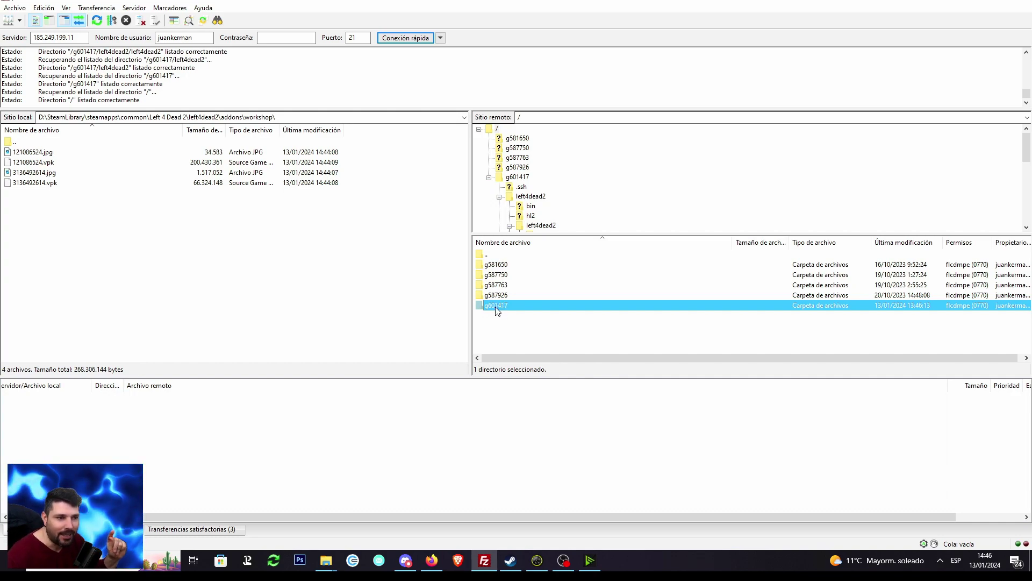
double_click(496, 305)
double_click(493, 276)
click(490, 288)
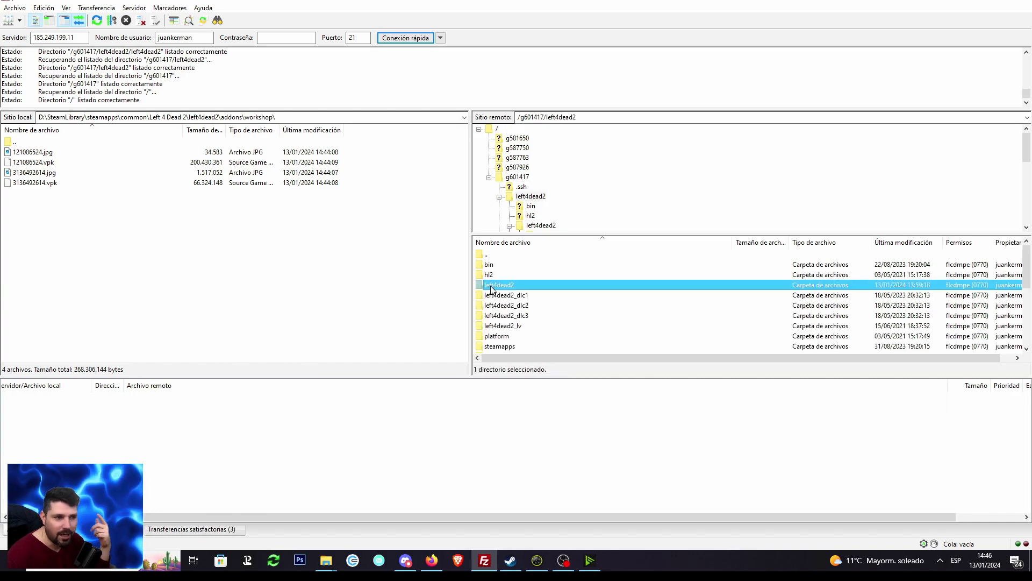
double_click(491, 289)
double_click(499, 269)
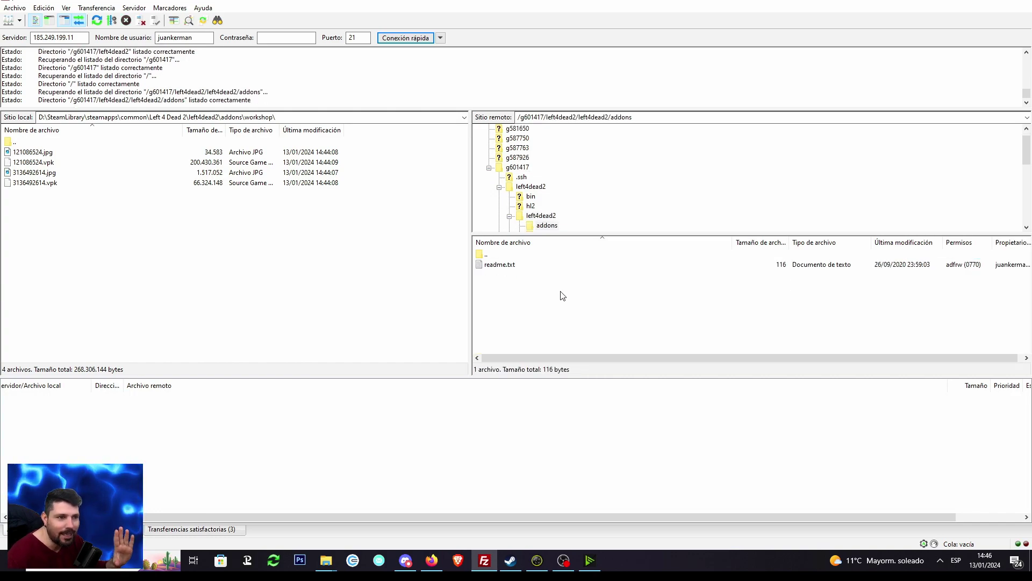
drag(16, 236, 24, 148)
click(47, 235)
drag(44, 247, 50, 158)
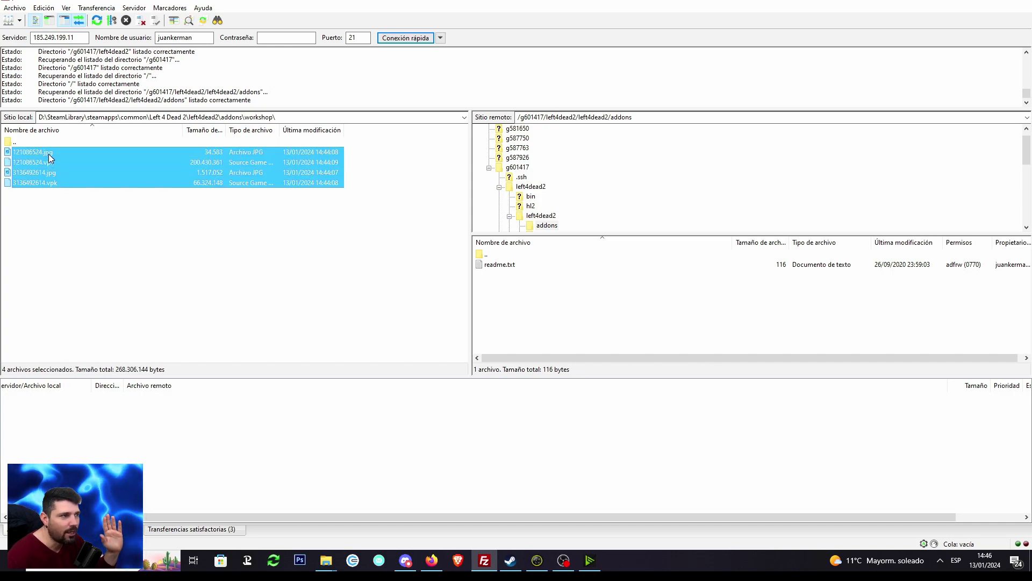
right_click(47, 156)
click(71, 159)
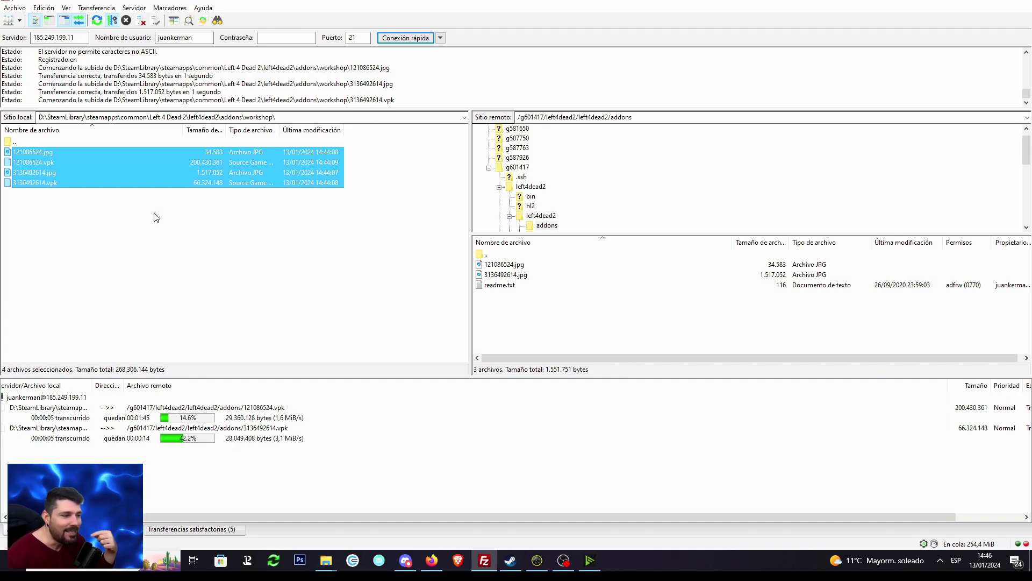
- Switch to the ZAP-Hosting page in the browser and save the gameserver settings with the start map uf1_boulevard
click(430, 562)
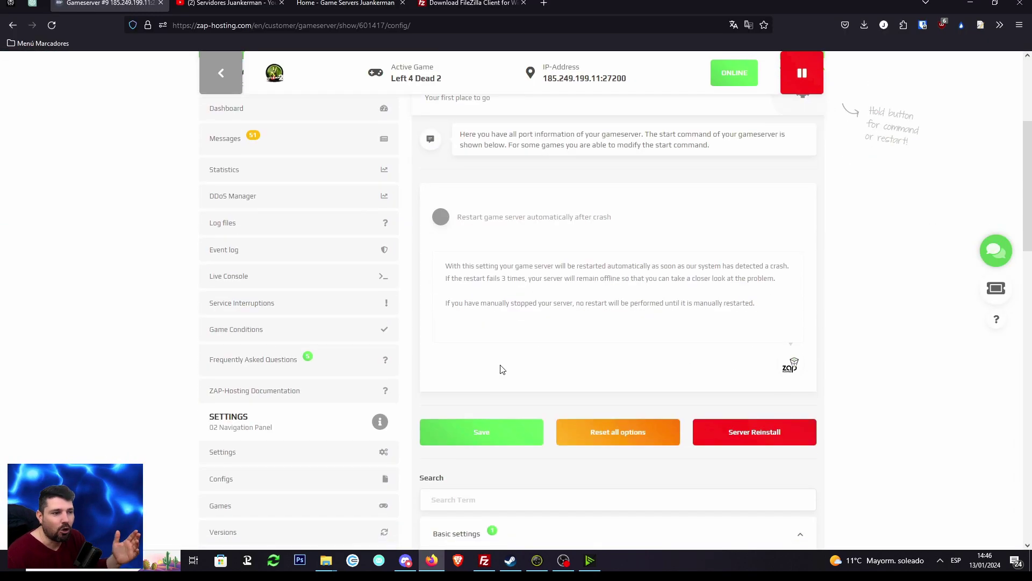
scroll(543, 348, down, 5)
drag(523, 340, 451, 335)
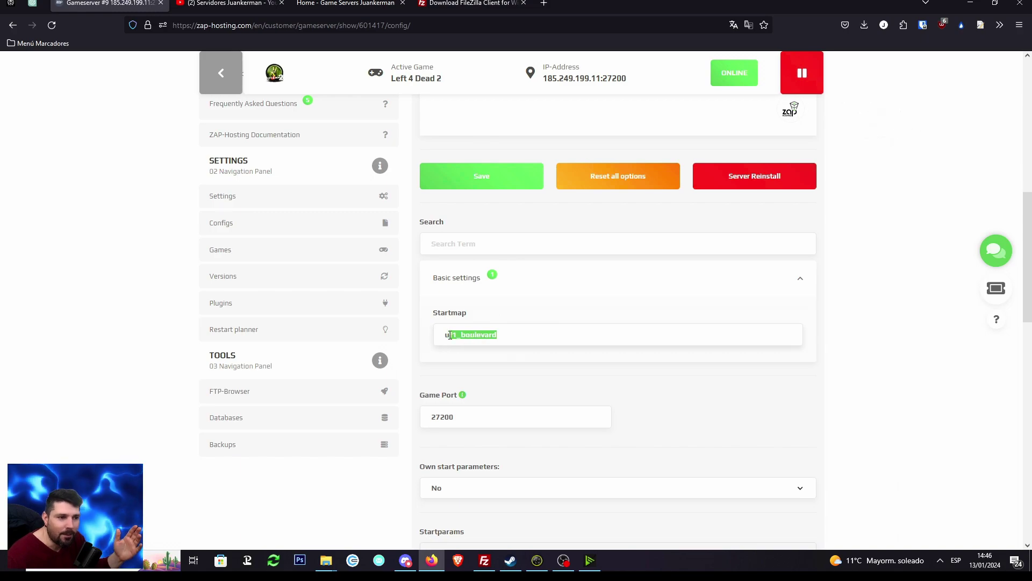
scroll(543, 345, down, 10)
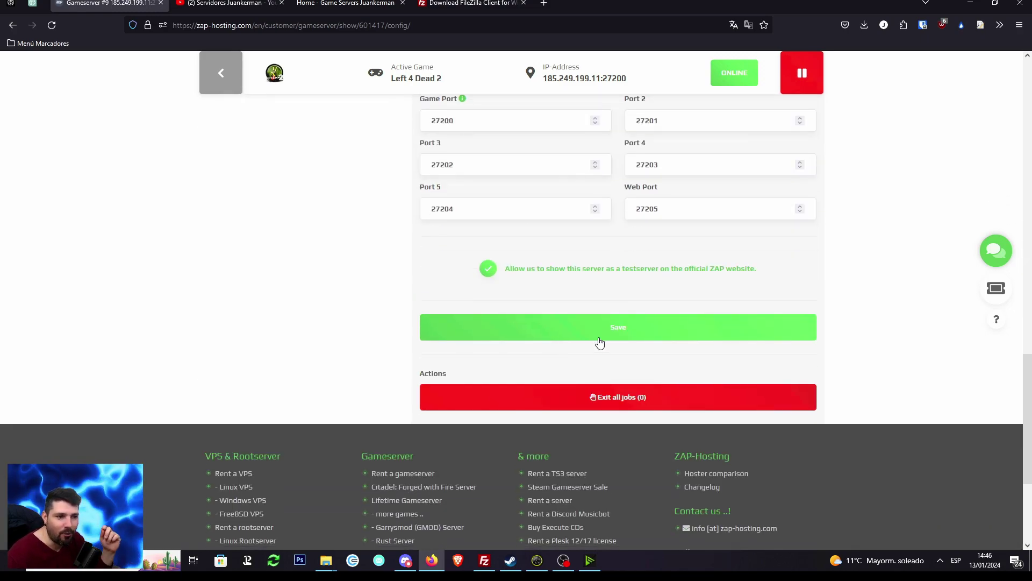
click(600, 334)
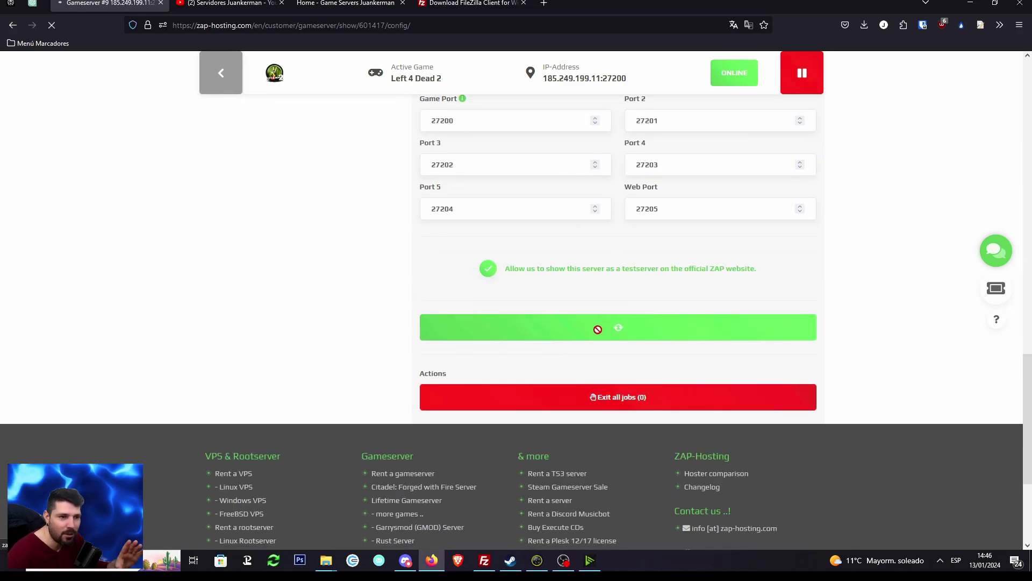
- Check the file transfers in FileZilla, then review the start map and start parameters in the browser's gameserver settings
click(485, 560)
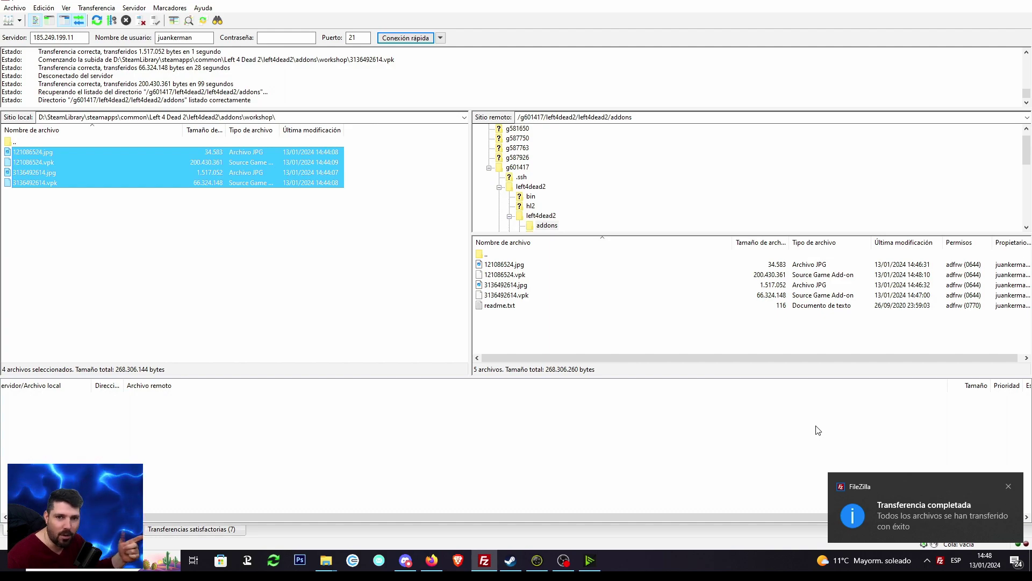
click(432, 560)
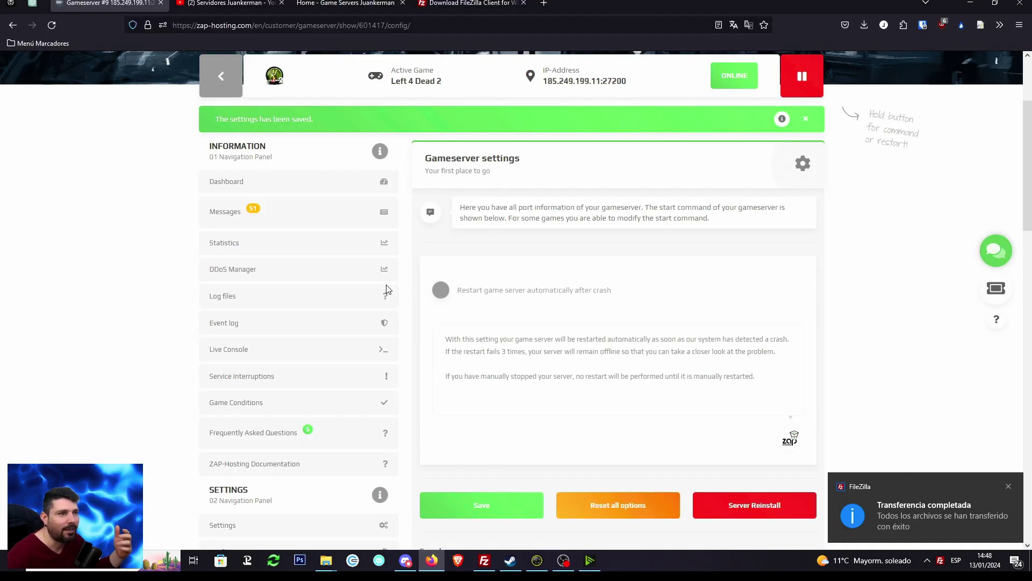
scroll(387, 290, down, 10)
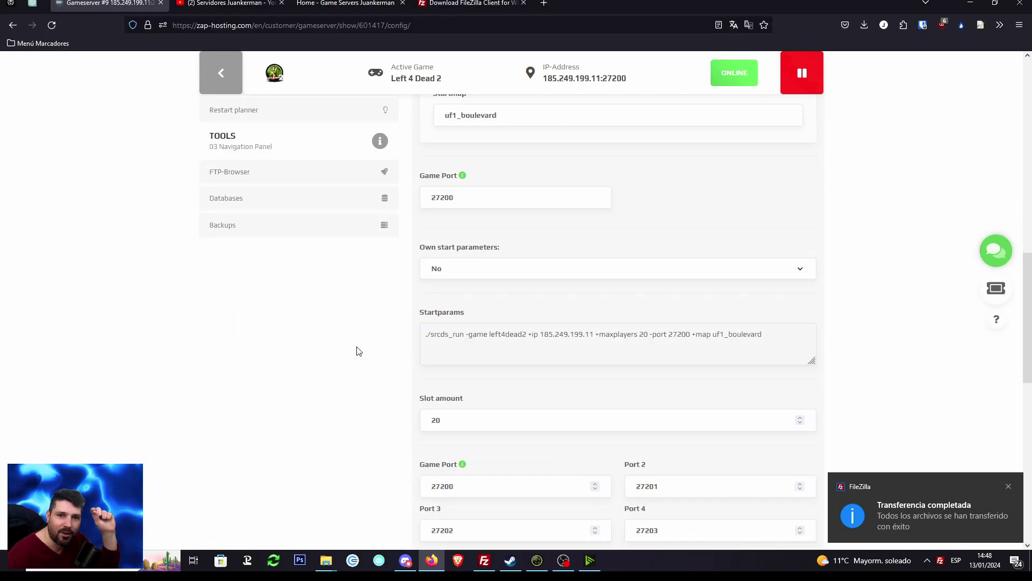
scroll(360, 344, up, 7)
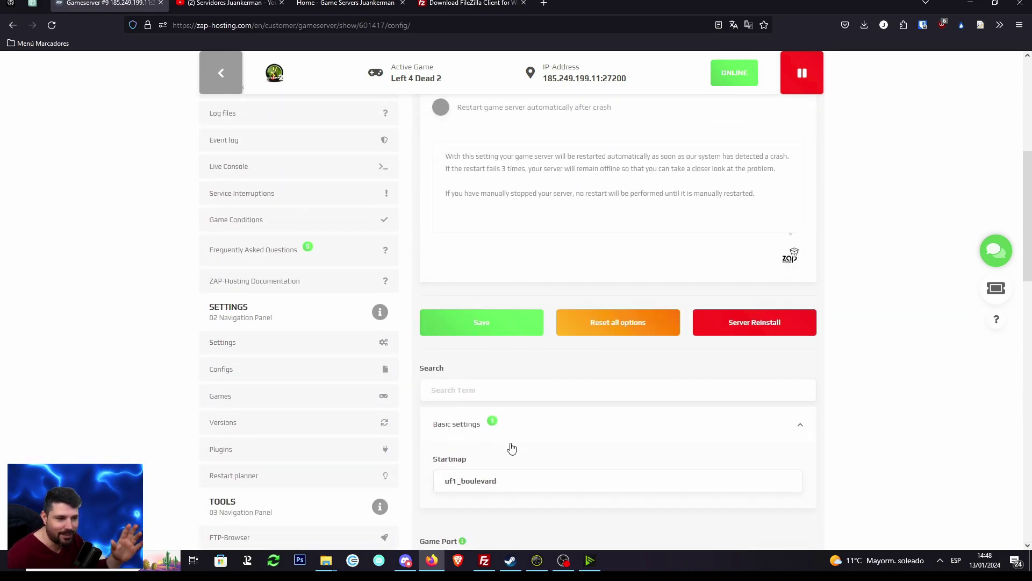
click(525, 483)
click(526, 496)
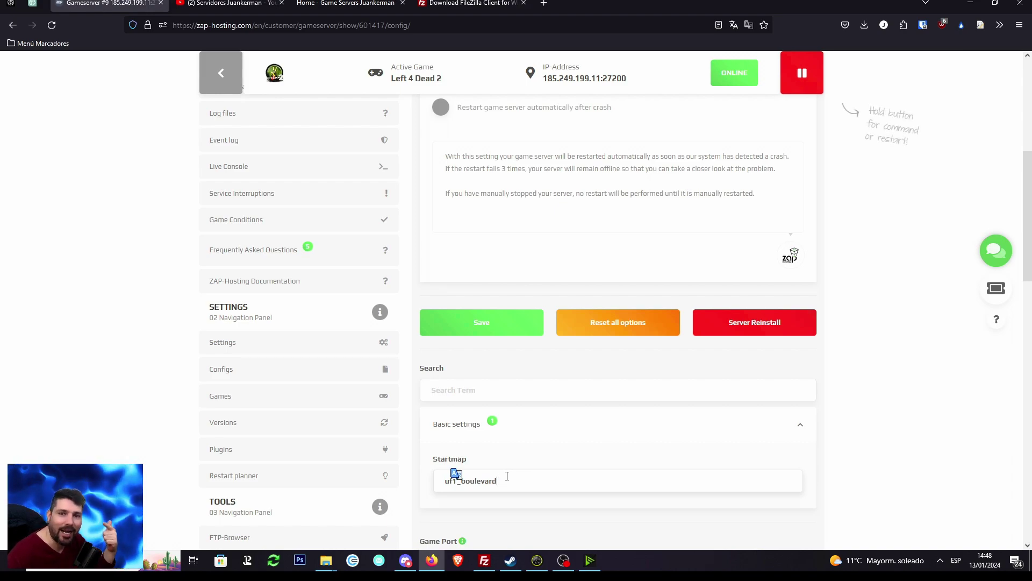
- Stop the Left 4 Dead 2 game server and start it again
click(800, 75)
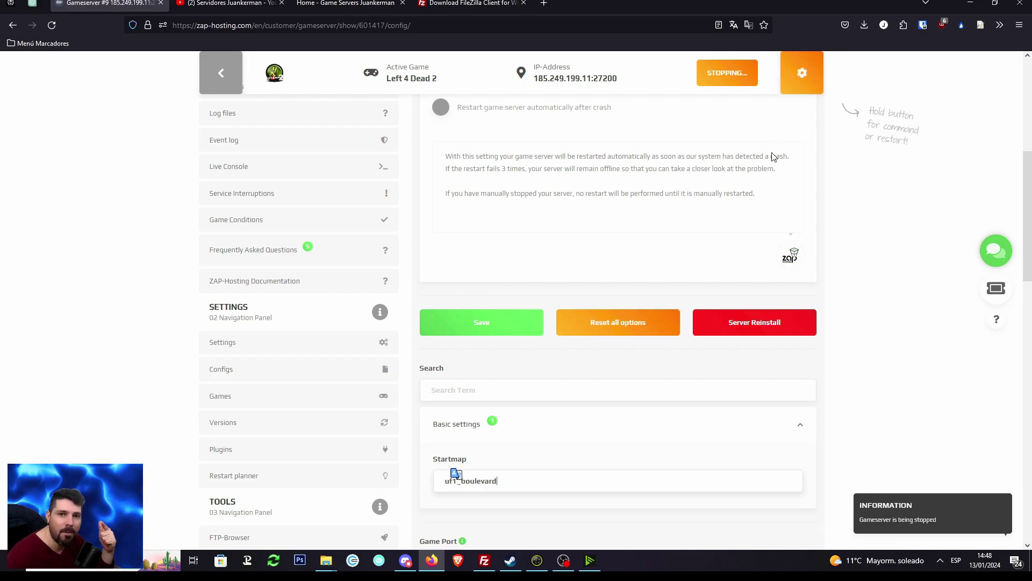
click(484, 560)
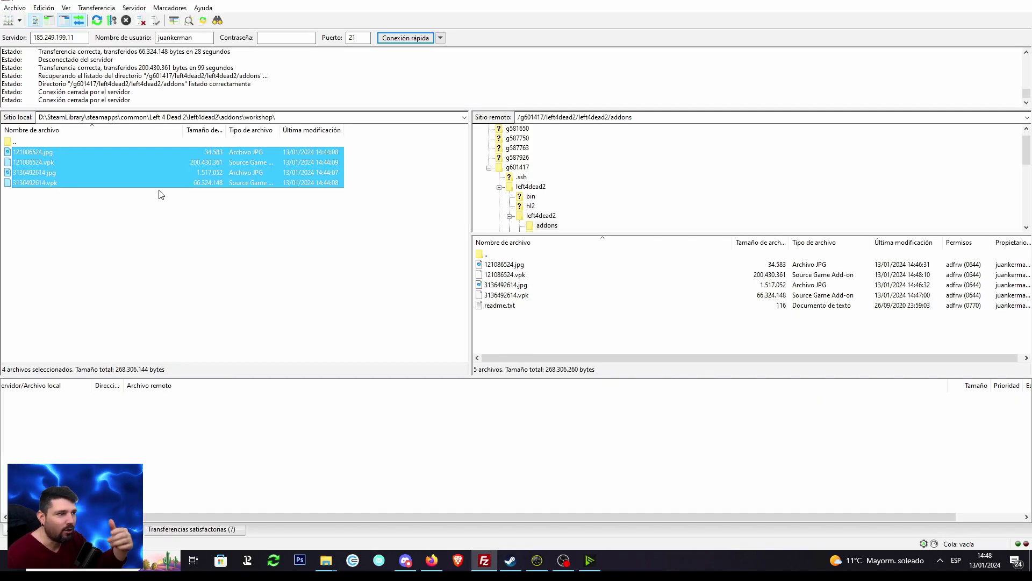
key(alt+Tab)
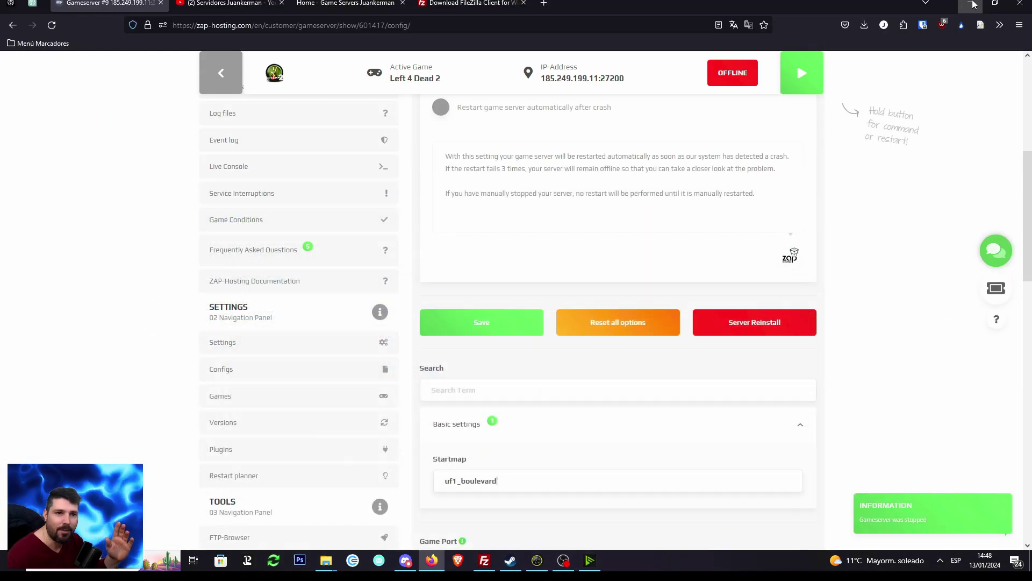
click(804, 75)
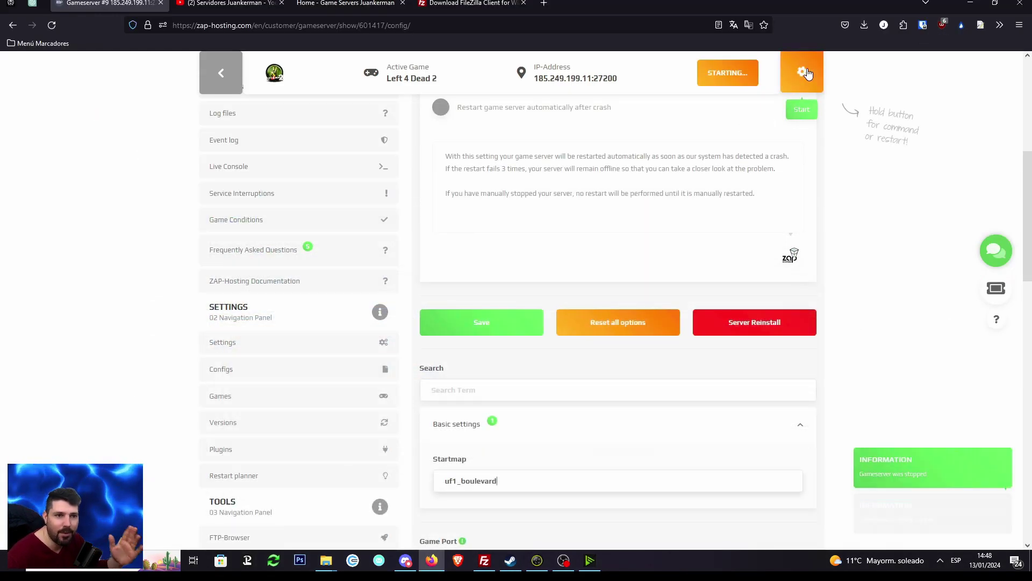
- Glance at the uploaded files in FileZilla, then open the server's FTP-Browser page in the browser
click(493, 562)
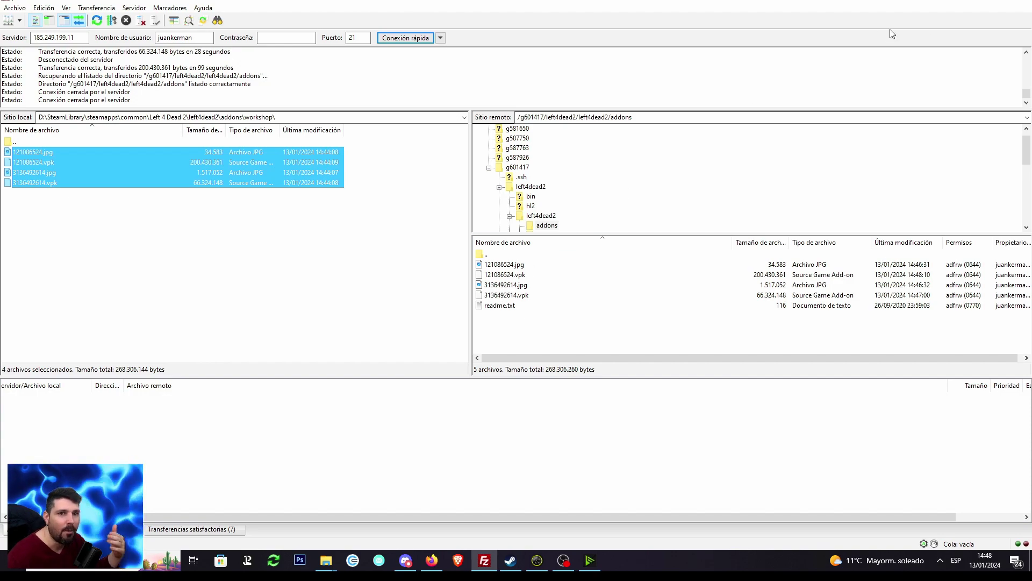
click(968, 2)
scroll(301, 301, down, 5)
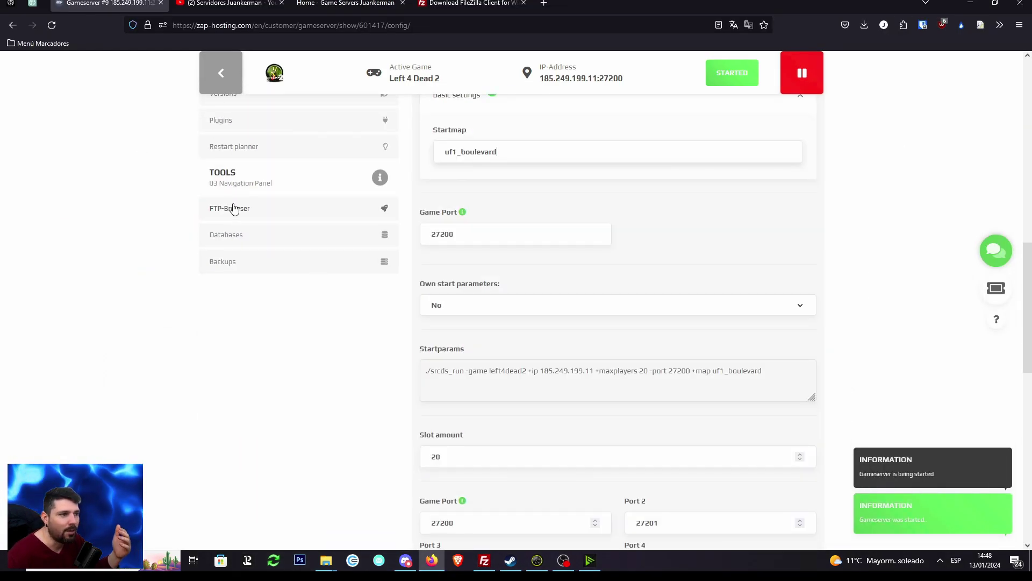
click(255, 214)
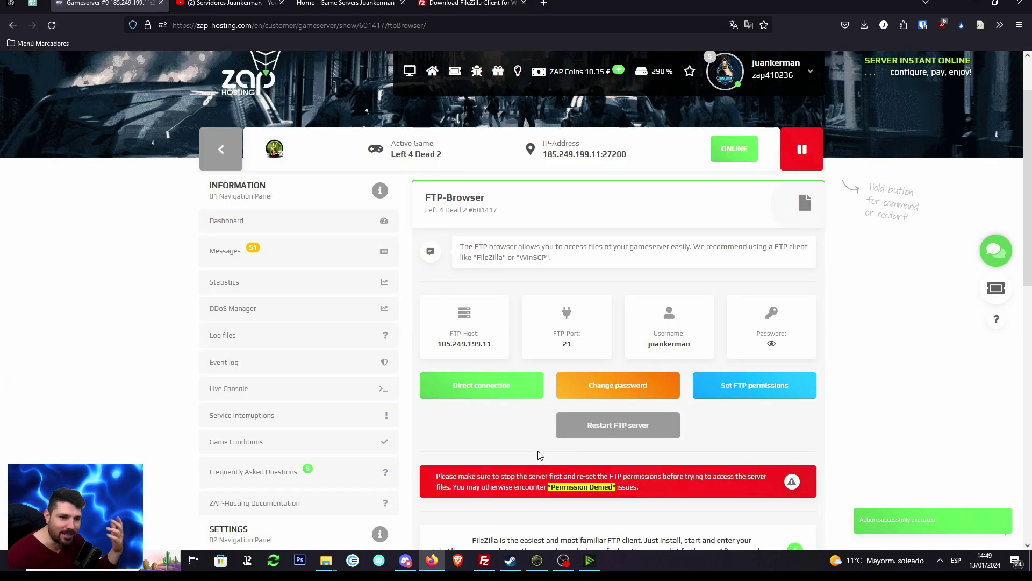
- Switch to FileZilla, go up from addons to the parent left4dead2 folder on the server, and return to the browser
click(484, 560)
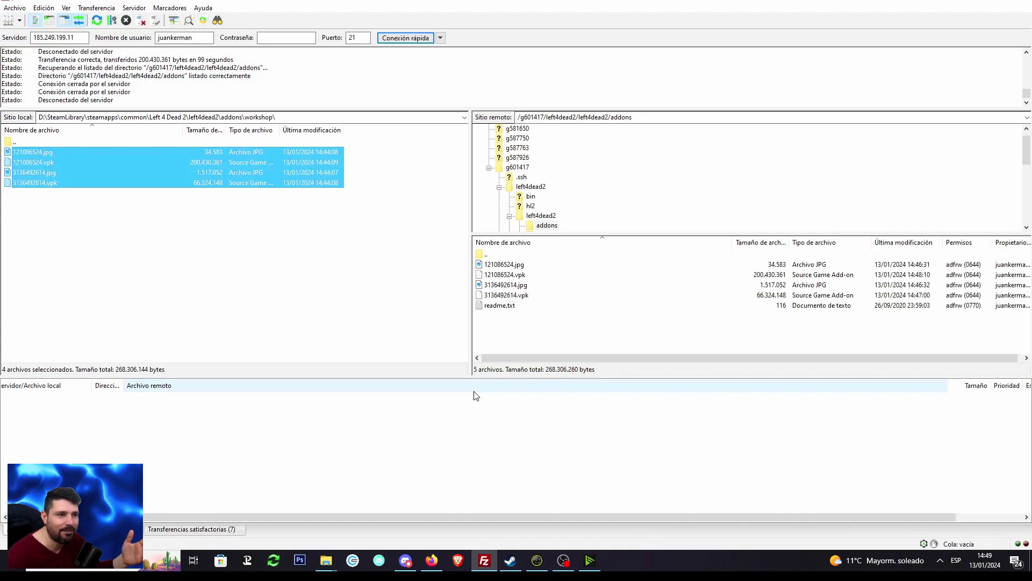
double_click(489, 256)
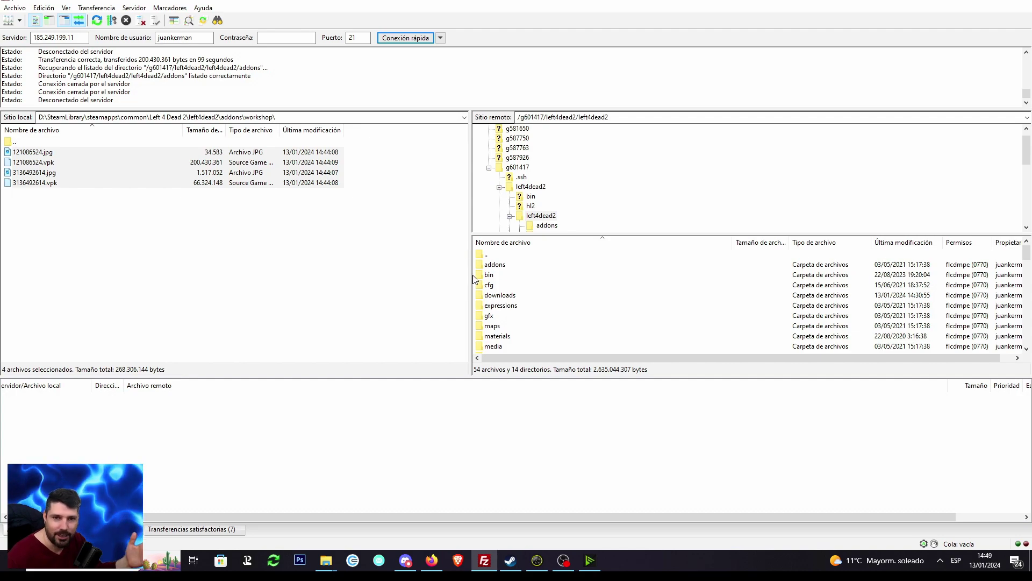
click(431, 561)
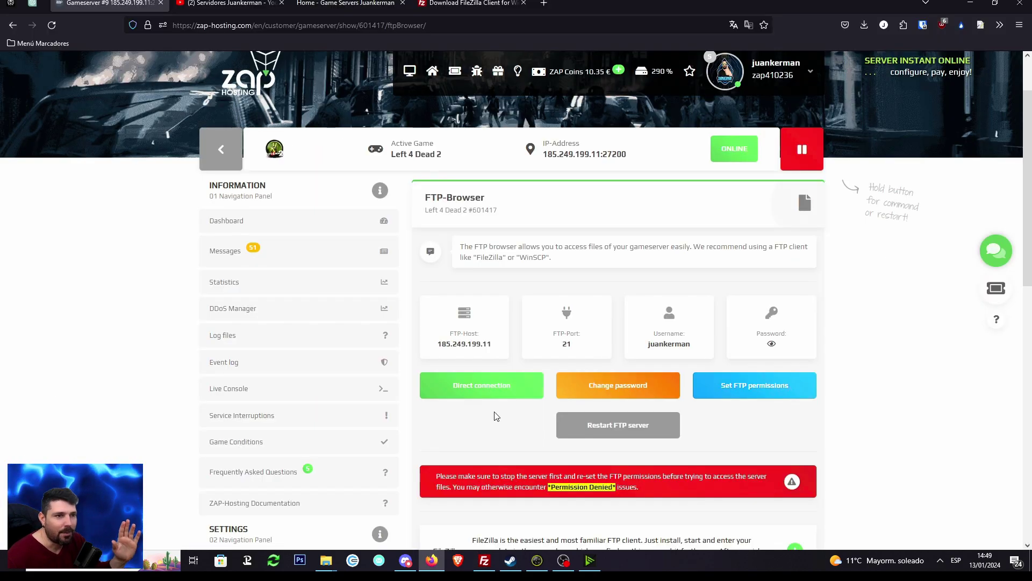
- Glance at the Steam library, then view the juankerman.com home page and the YouTube channel's playlists in the browser
click(510, 560)
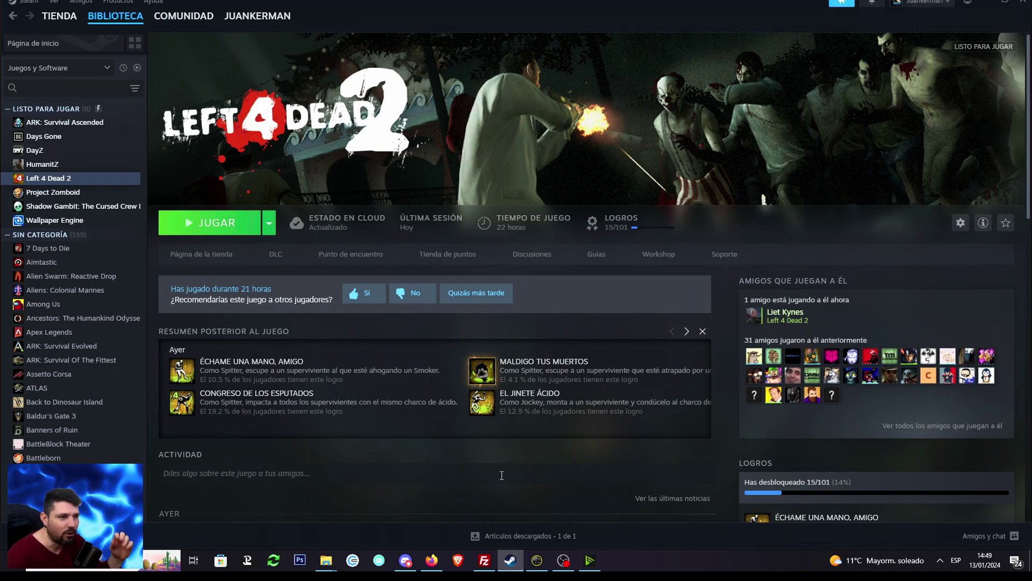
click(53, 3)
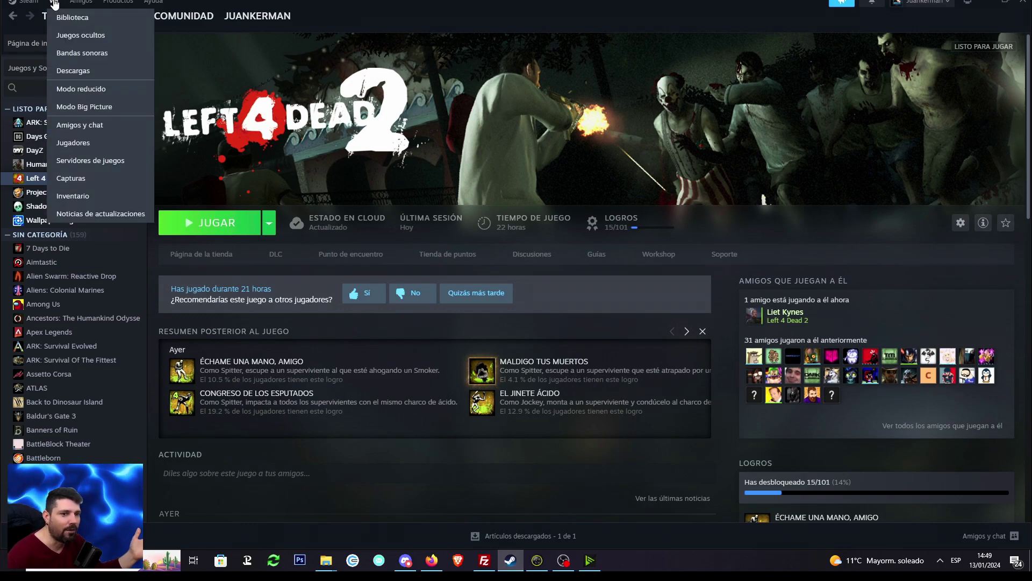
click(432, 560)
click(347, 3)
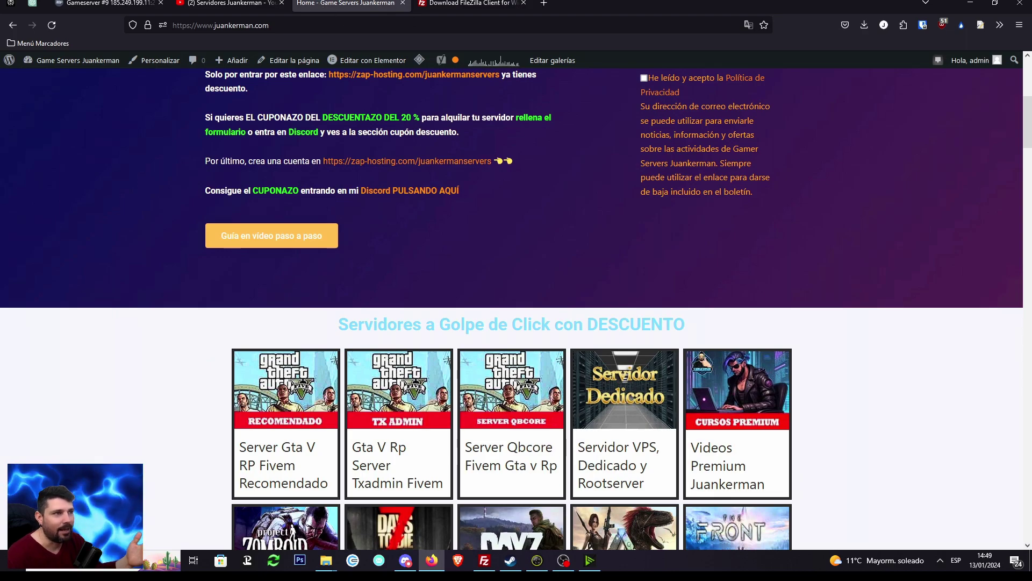
key(ctrl+shift+Tab)
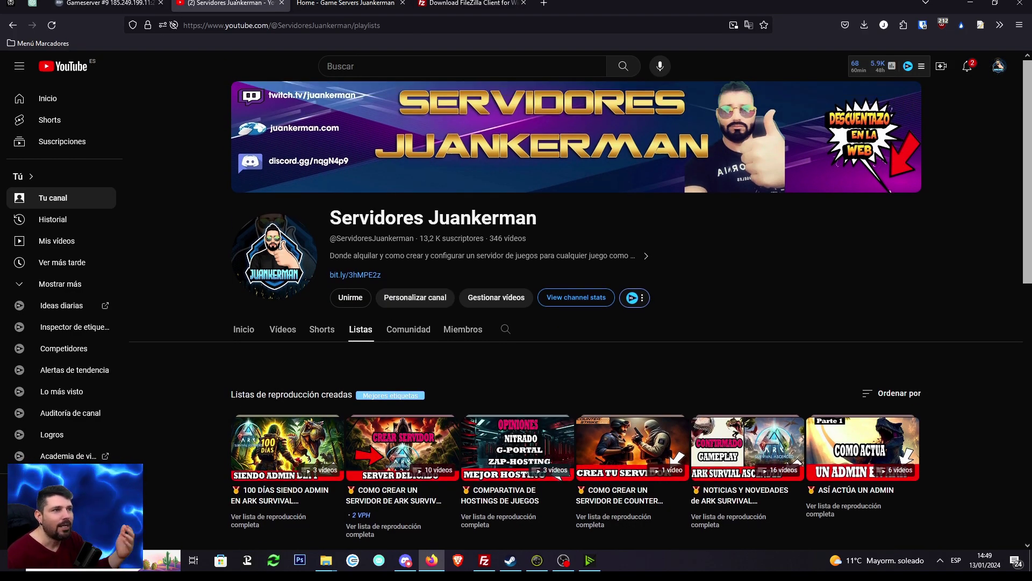
- Switch to Steam, connect to the Left 4 Dead 2 server from the favourite game servers, and accept its message of the day
click(510, 560)
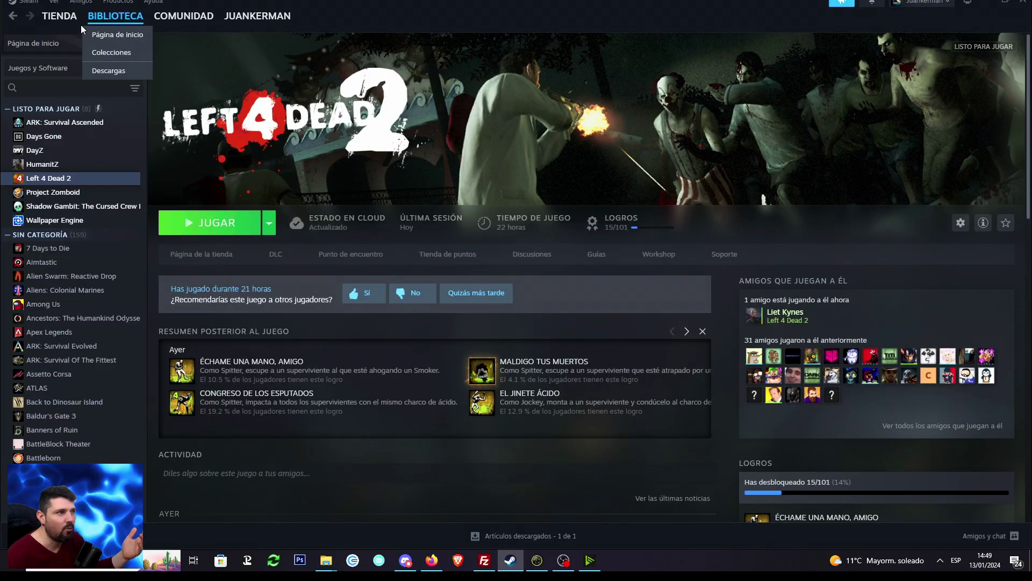
click(52, 5)
click(102, 159)
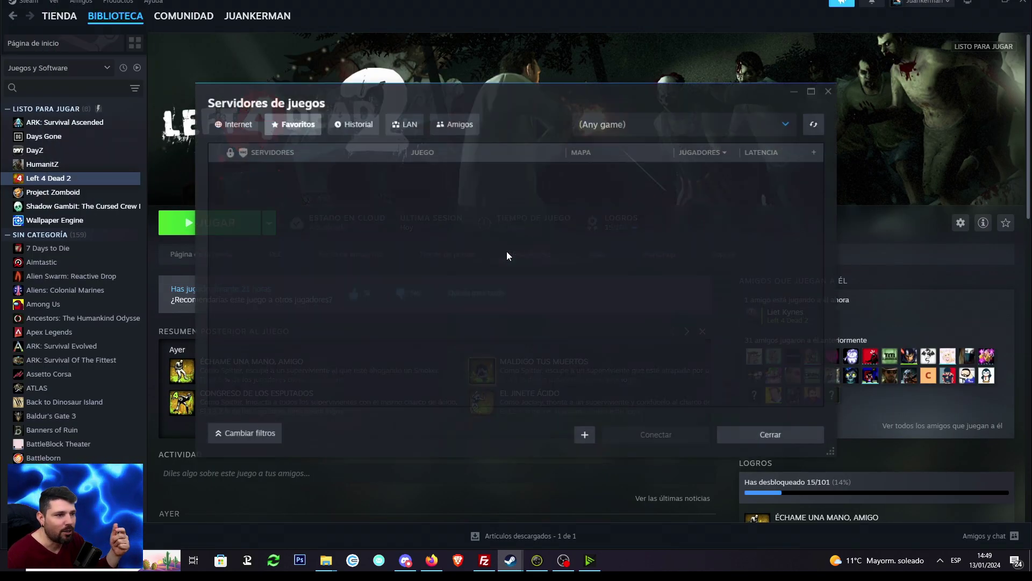
click(421, 170)
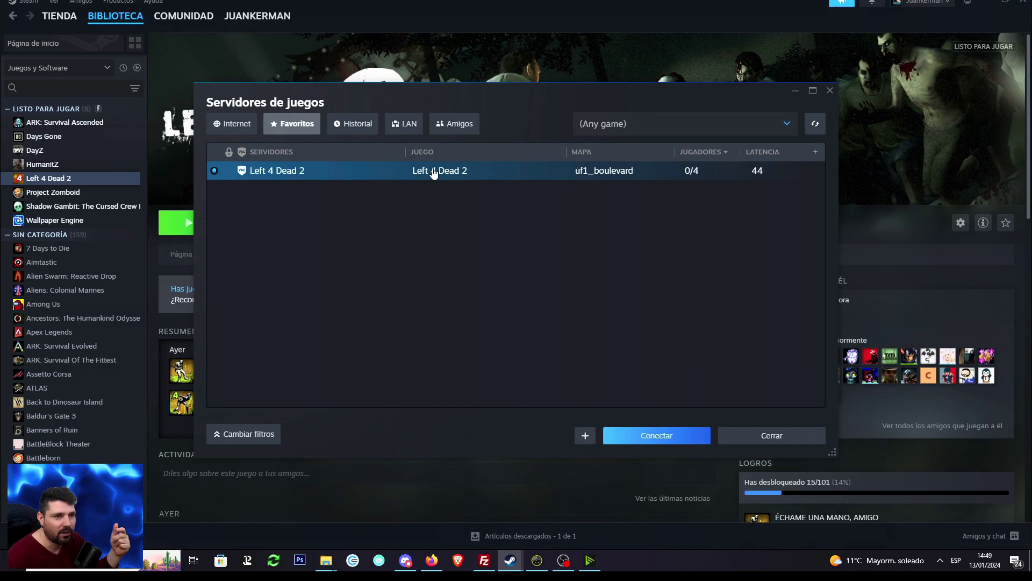
click(657, 436)
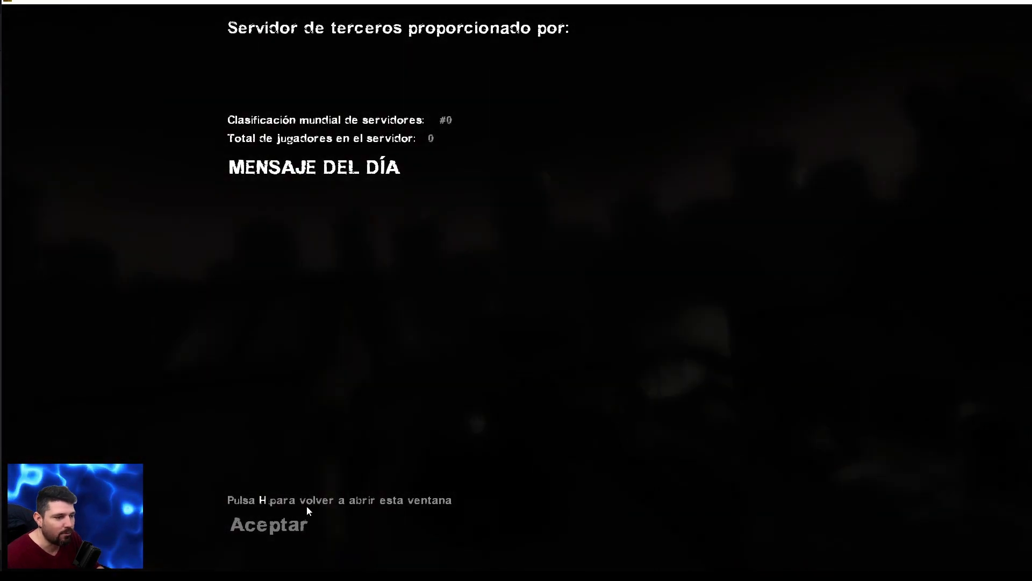
click(301, 520)
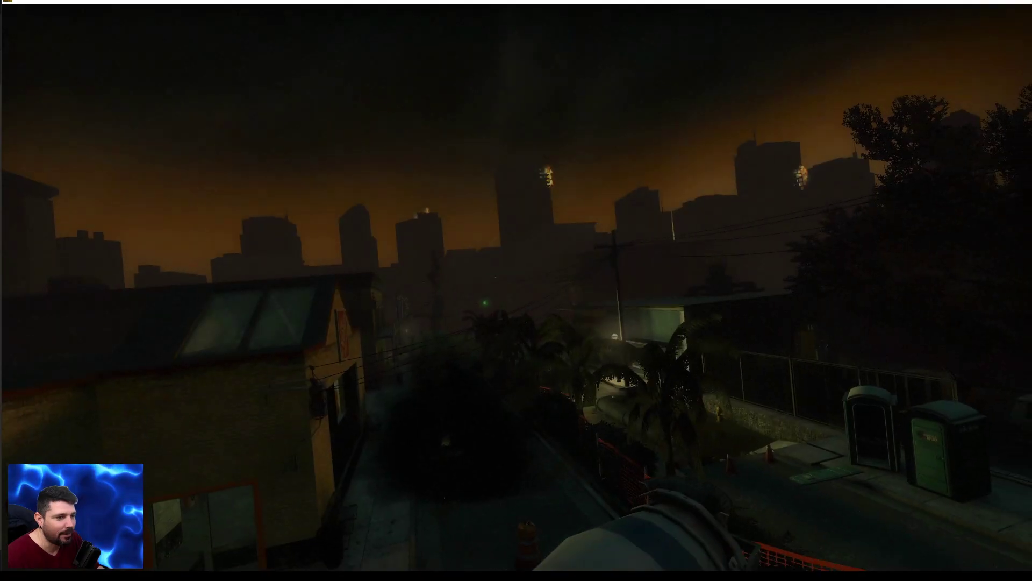